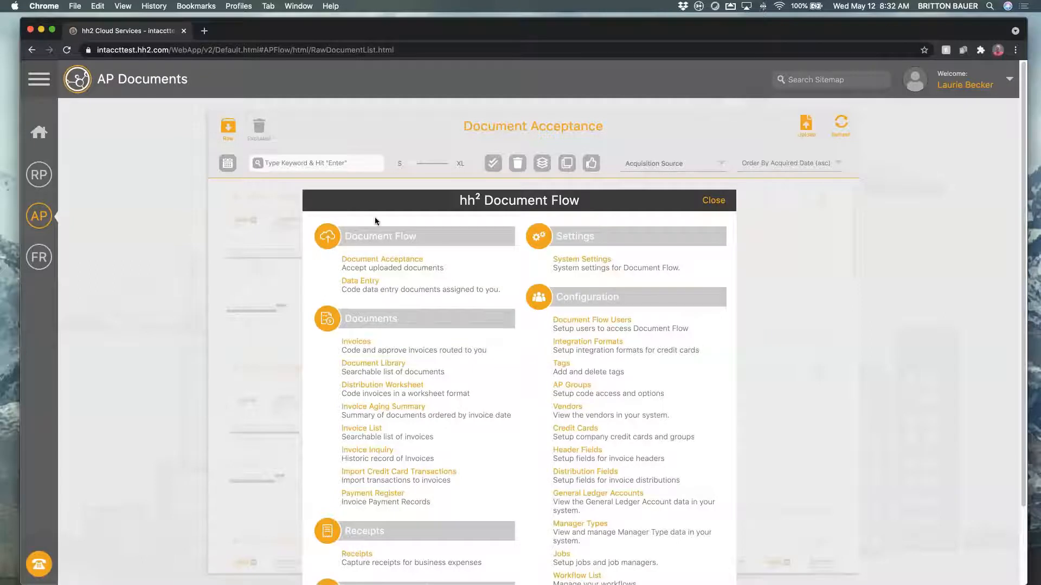
Step: Open the one-page sales invoice in Data Entry and capture 09/16/2019 from it as the date and due date
click(358, 281)
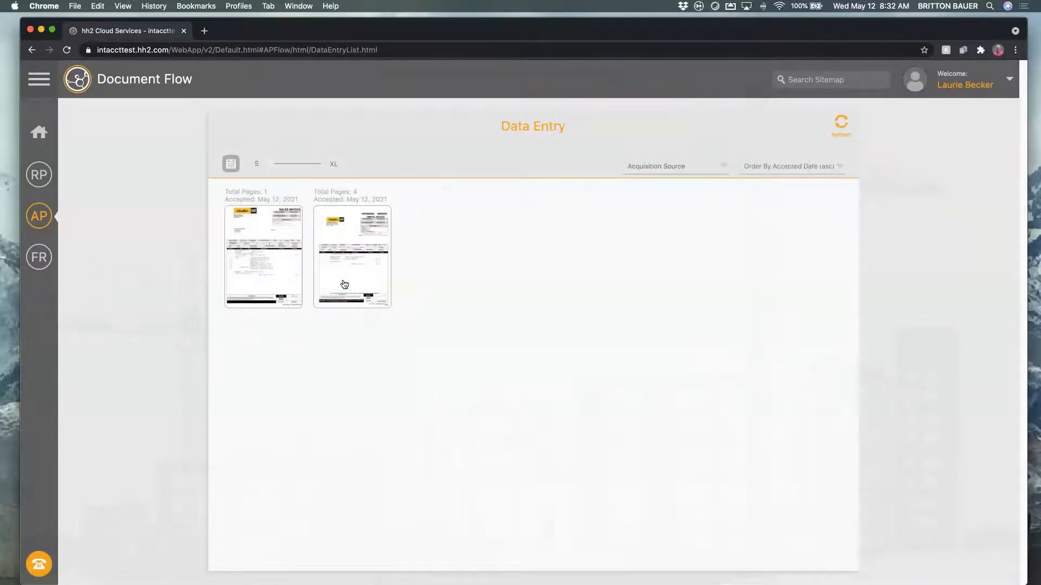
click(263, 247)
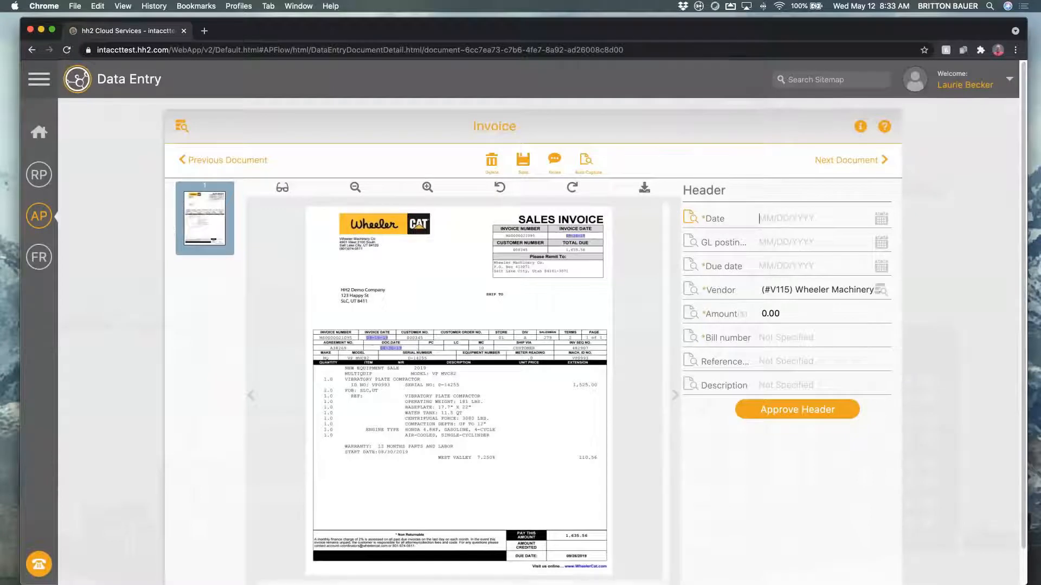
click(578, 237)
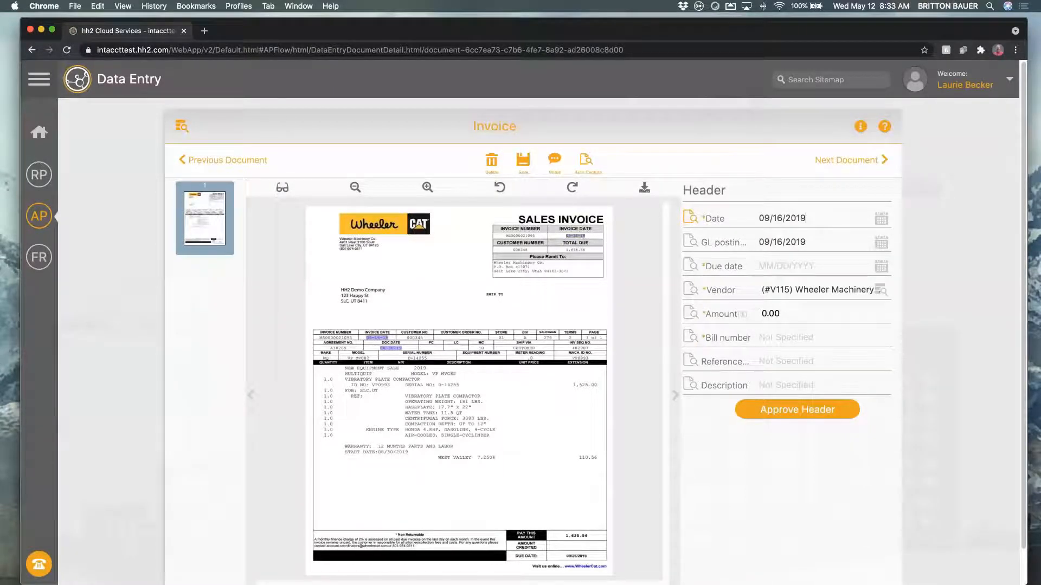
click(566, 235)
Step: Capture the total due of 1635.56 as the amount and the printed invoice number as the bill number
click(691, 315)
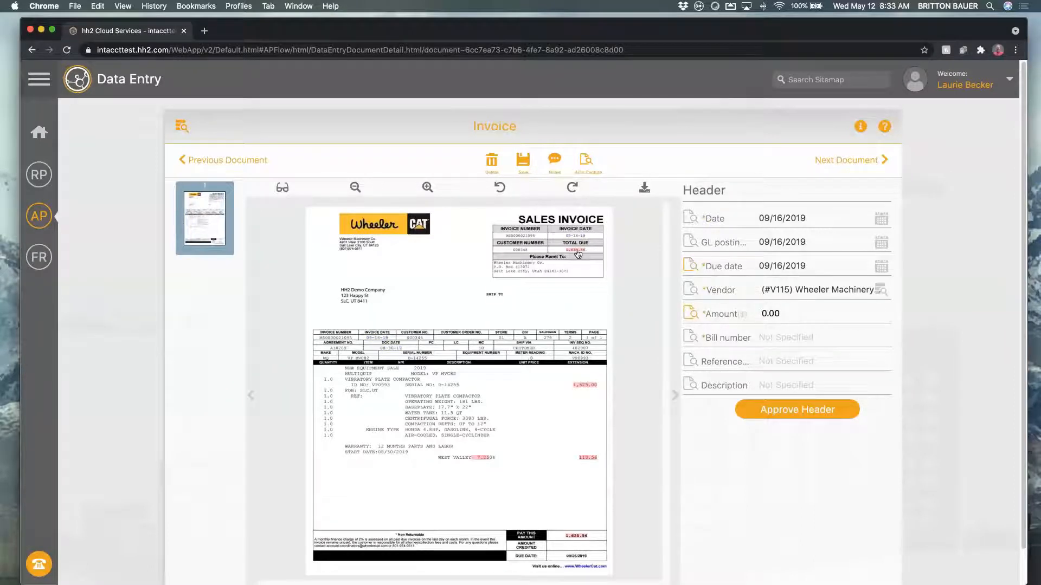
click(576, 254)
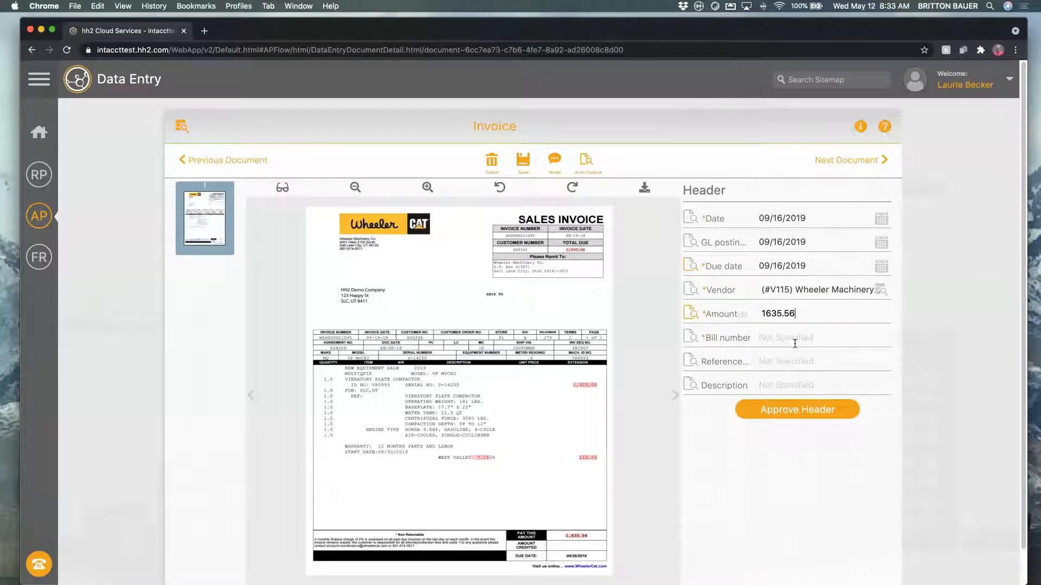
click(692, 339)
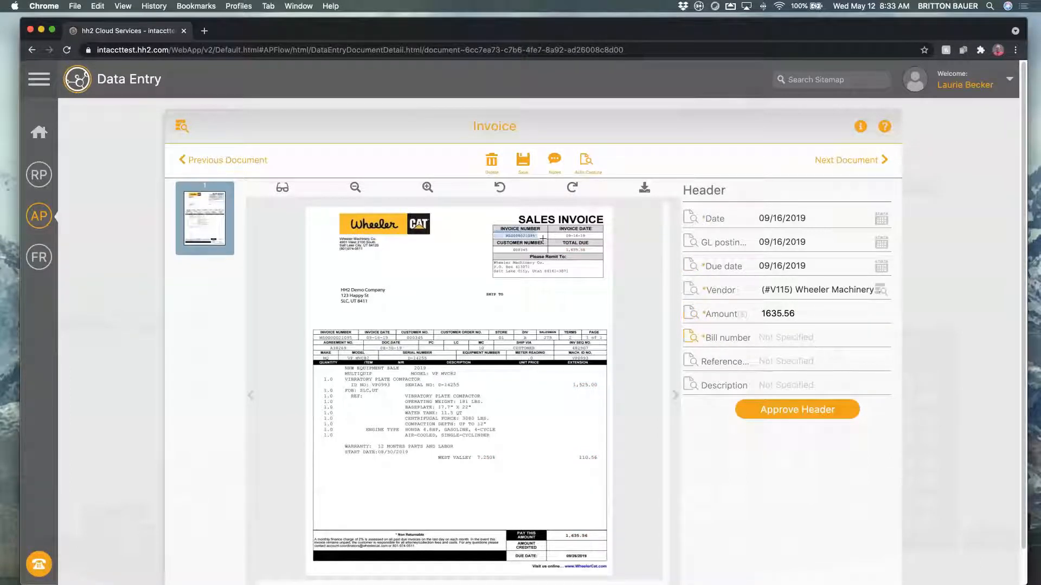
click(546, 238)
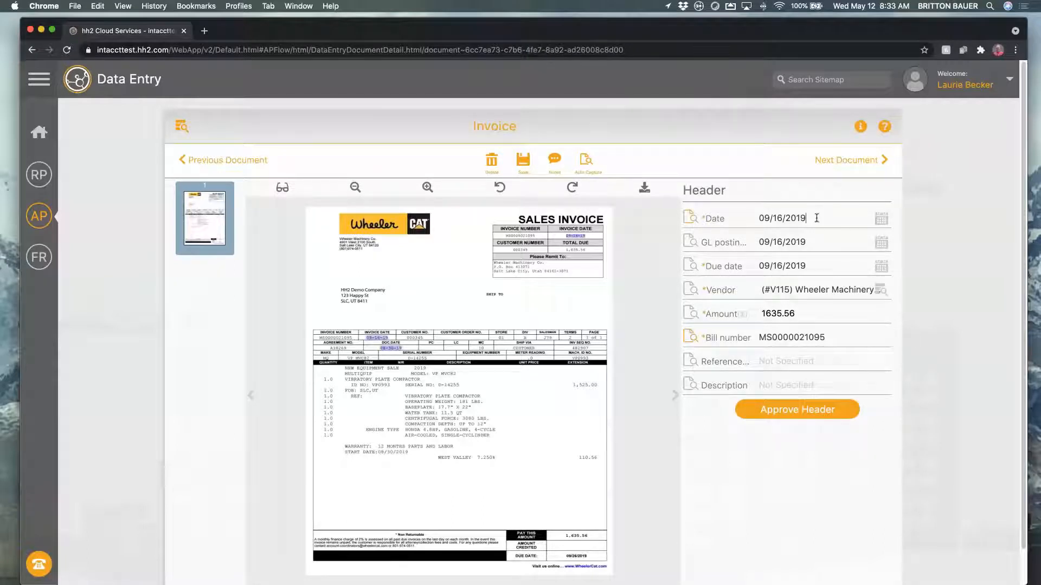
Step: Set the invoice's date, GL posting date and due date to 02/20/2021 and approve the header to push it to coding
drag(806, 218, 759, 218)
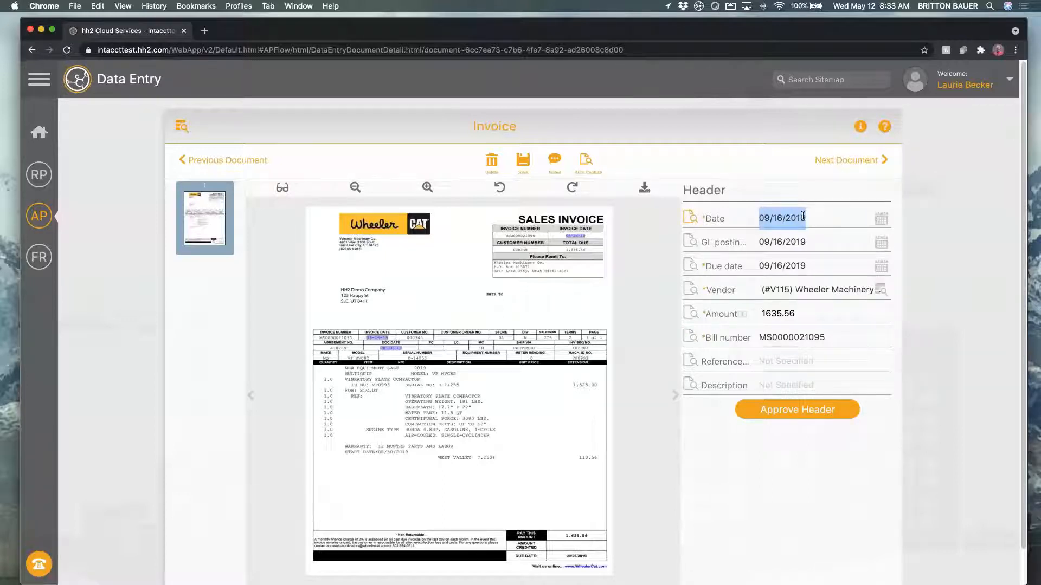
text(02/20/2021)
key(Tab)
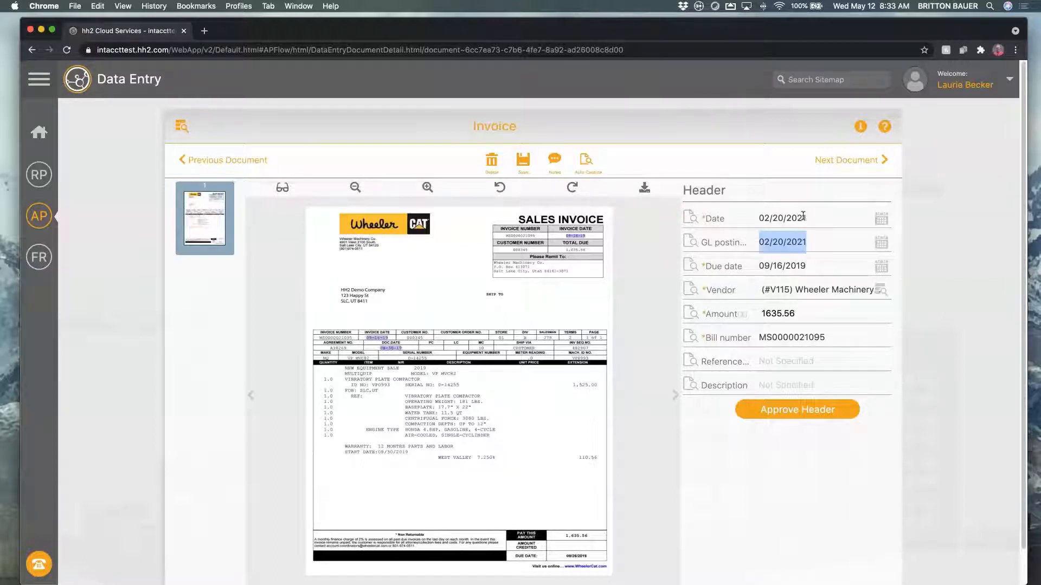
key(Tab)
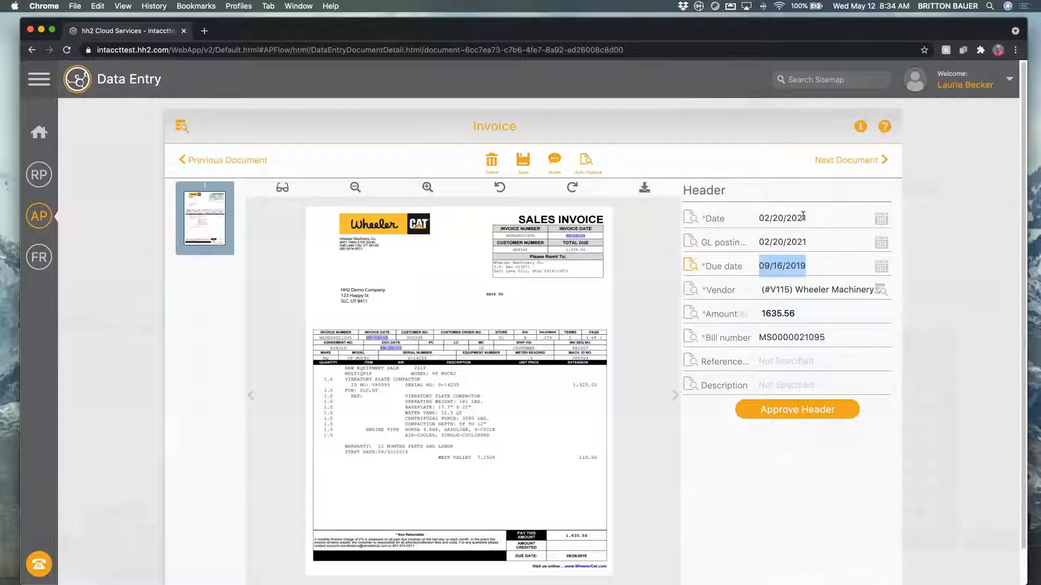
text(02/20/2021)
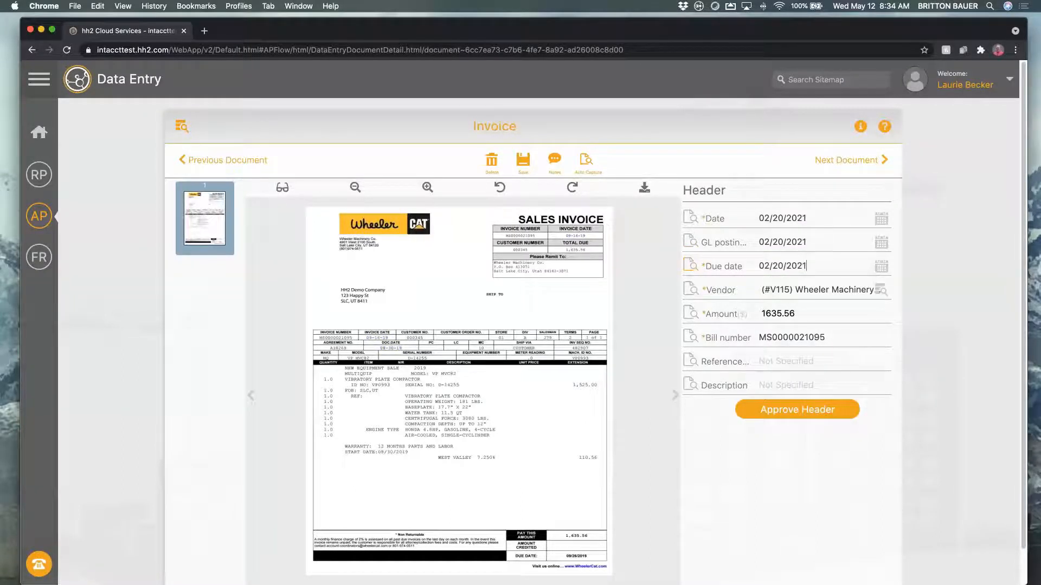
click(791, 409)
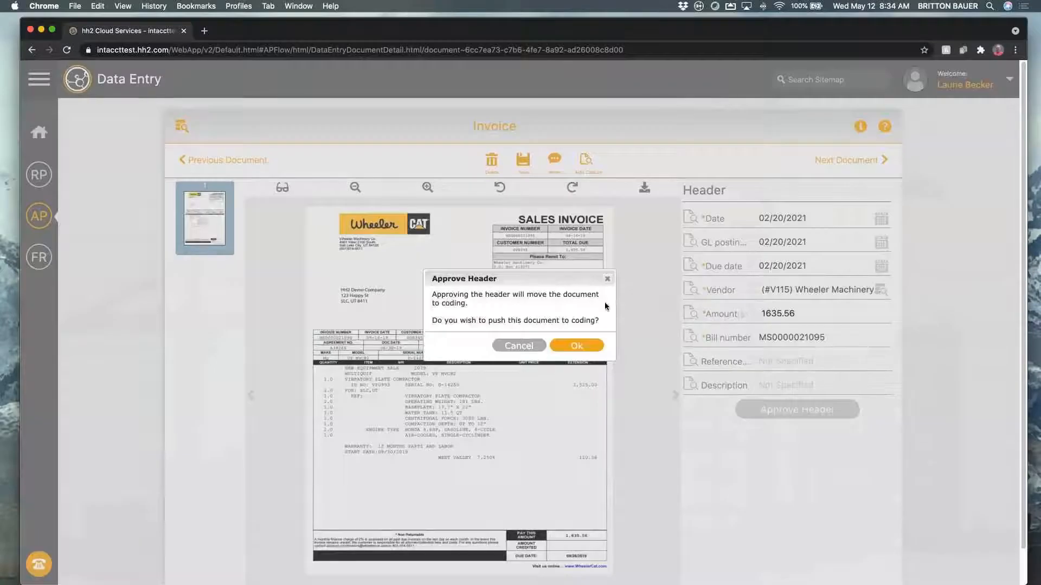
click(578, 346)
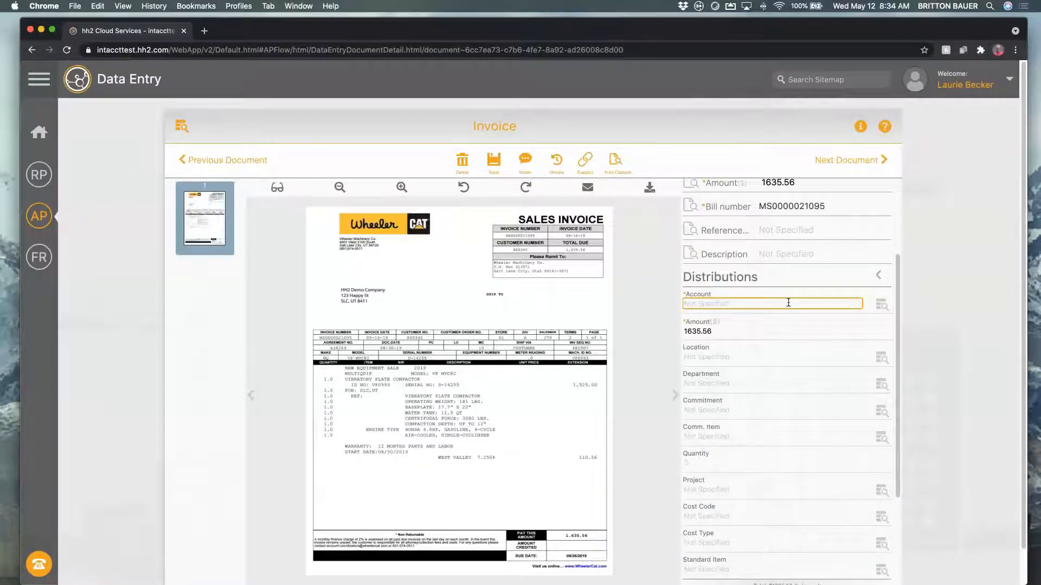
Step: Code the distribution to account 5003 Cost of Sales - Materials and the project TOP LEVEL JOB
text(5003)
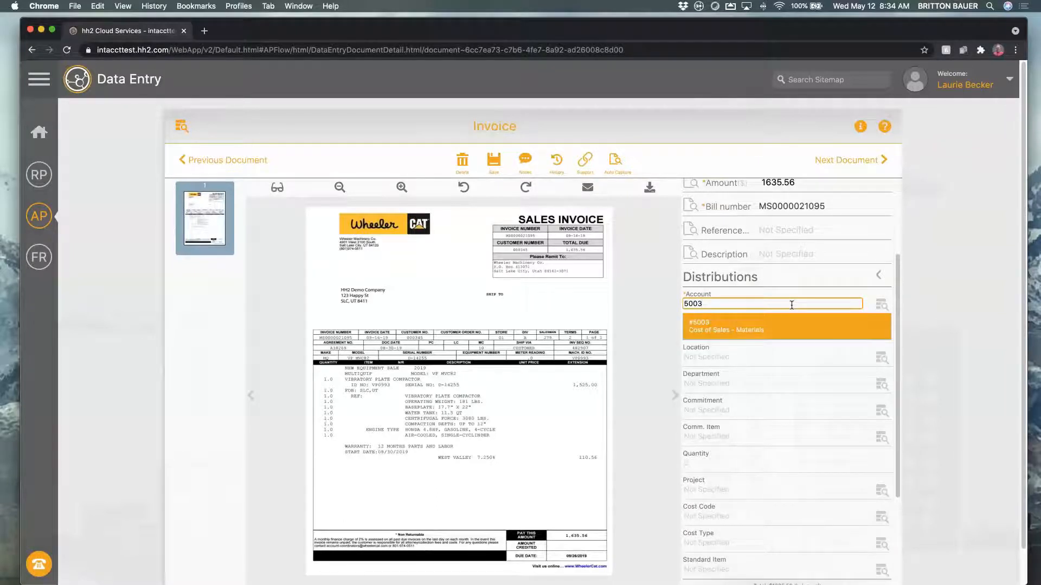
key(Tab)
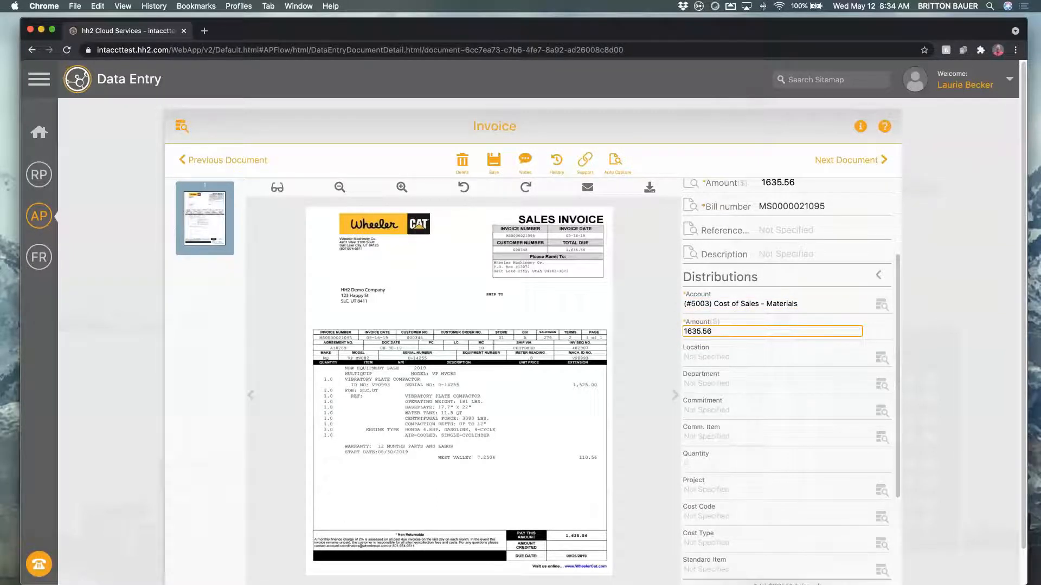
scroll(768, 305, down, 1)
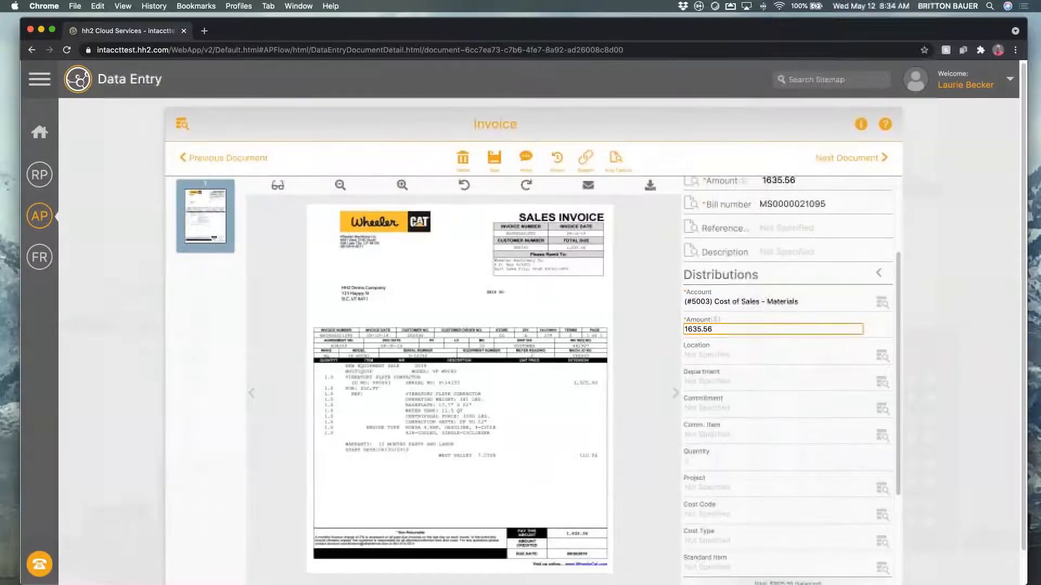
scroll(878, 282, up, 1)
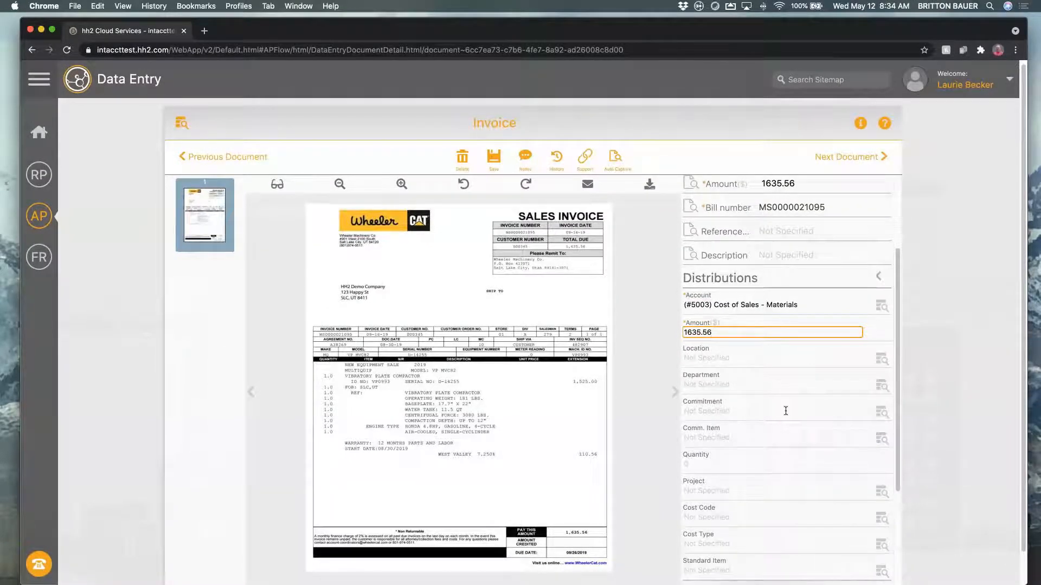
scroll(786, 411, down, 1)
scroll(785, 411, down, 3)
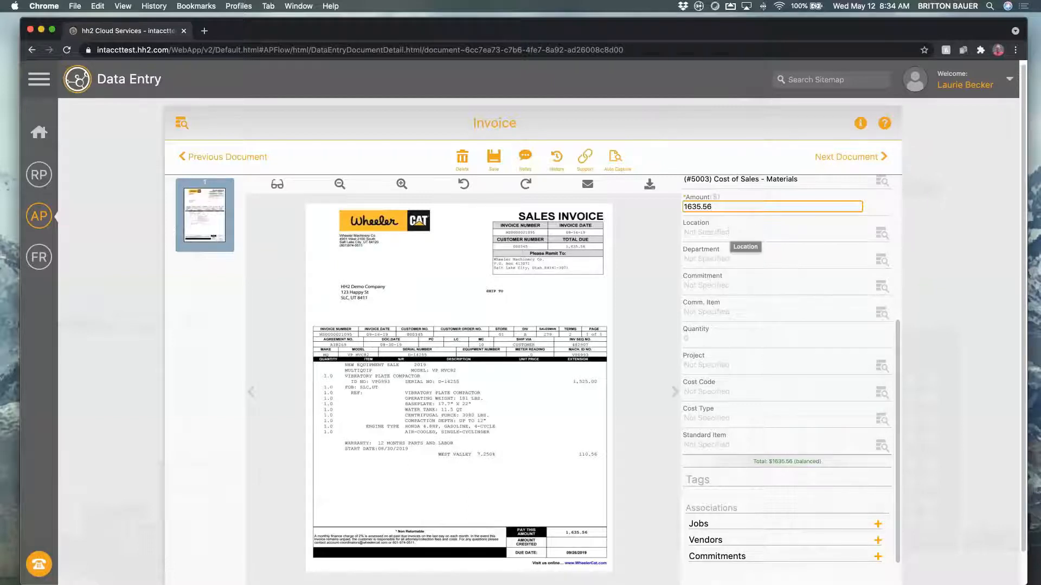
click(713, 362)
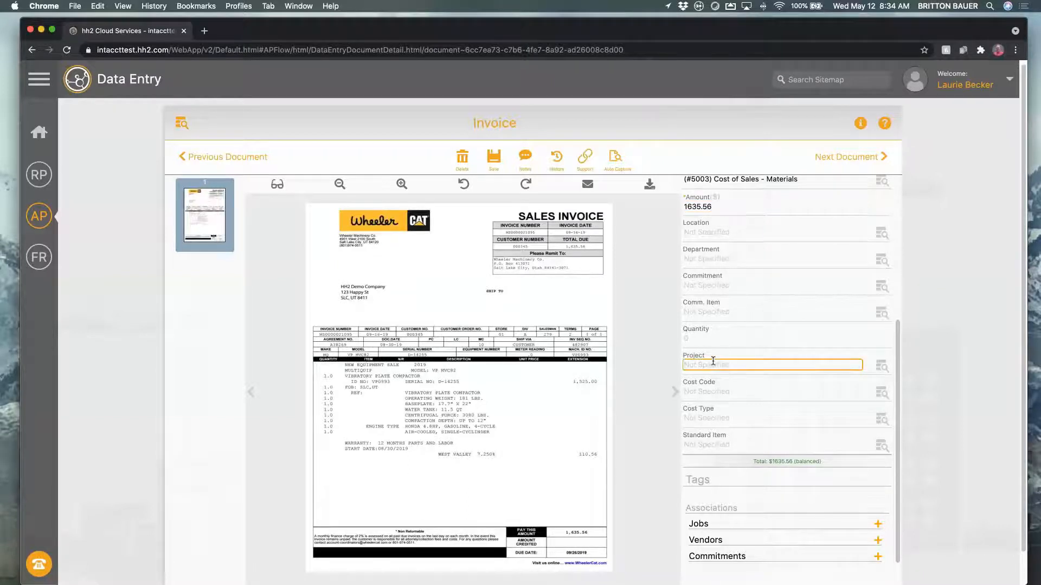
click(879, 369)
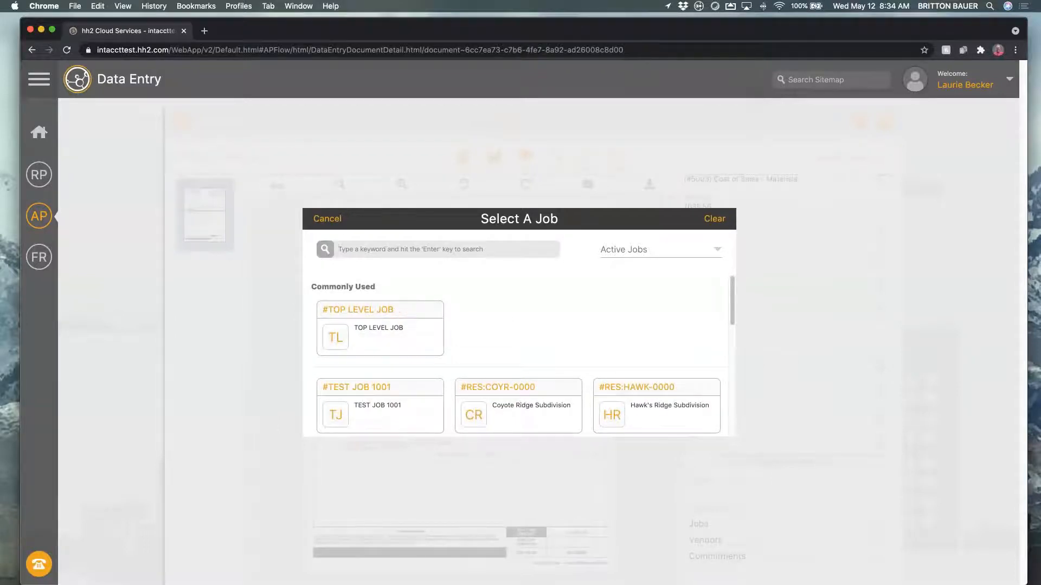
click(405, 313)
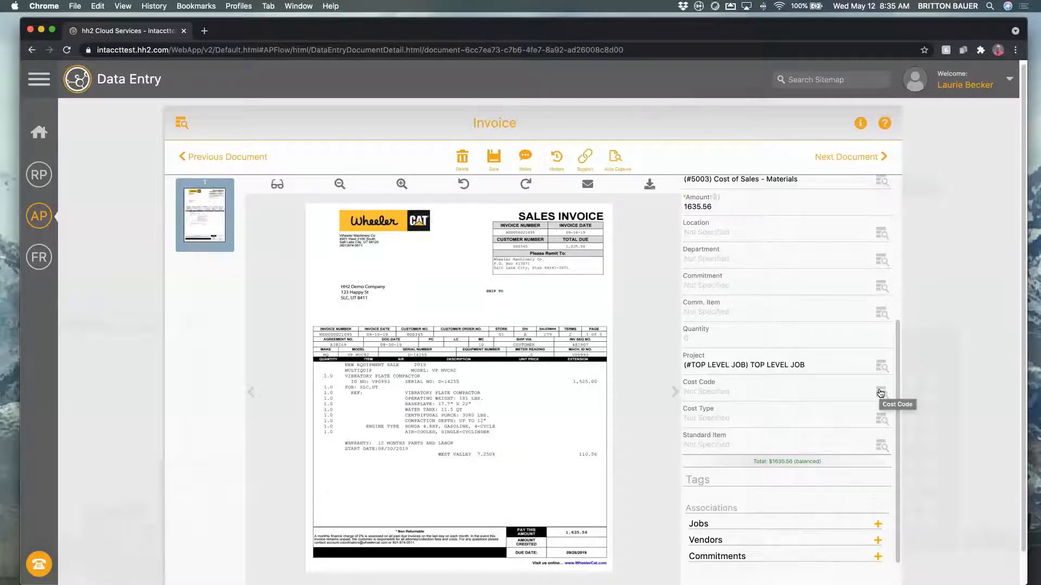
Step: Assign cost code D20.00.00 ALLOCATED BASIS and cost type DEV Development Cost Types to the distribution
click(791, 401)
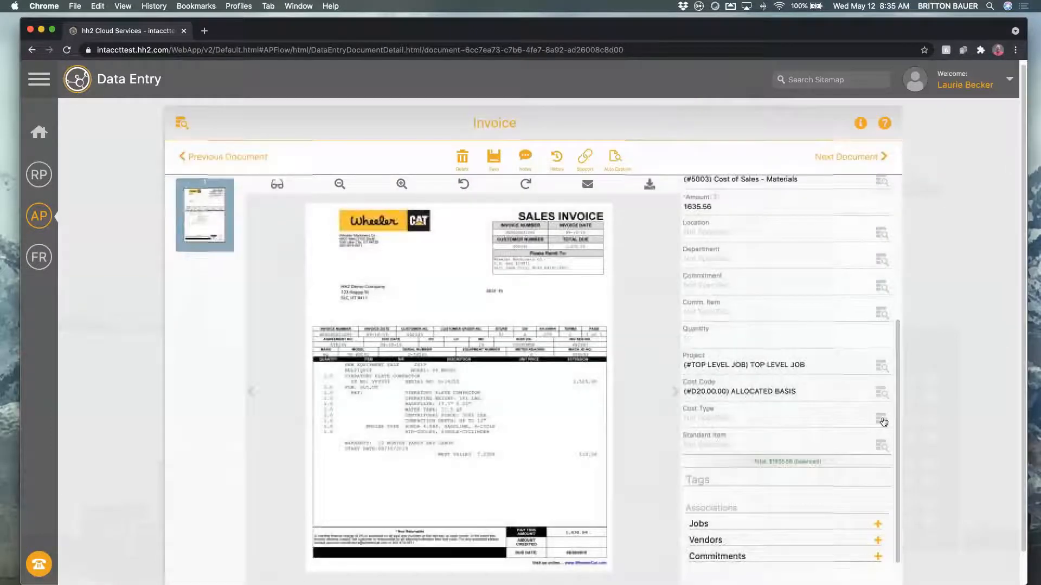
click(882, 422)
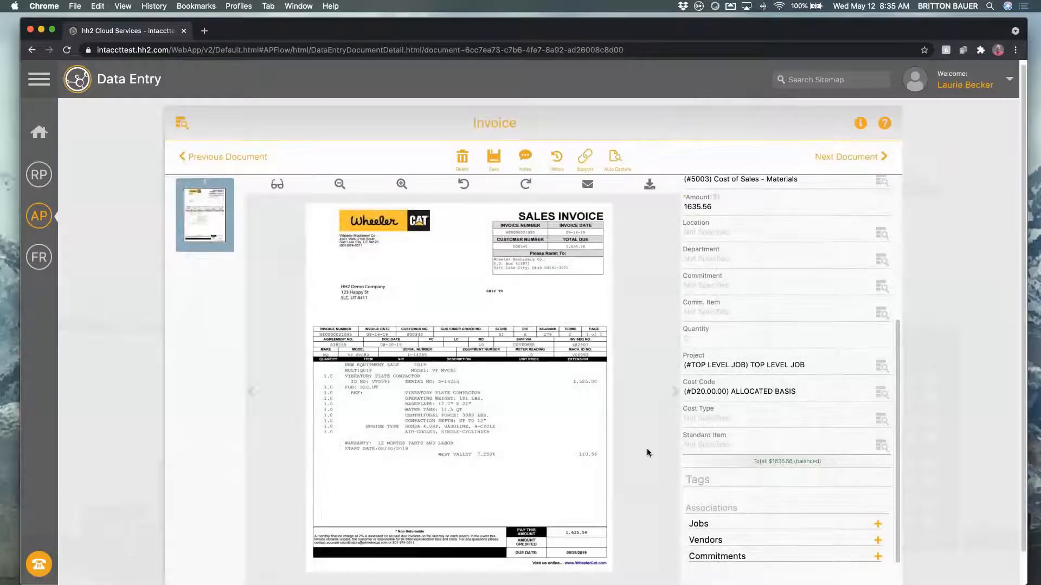
click(411, 394)
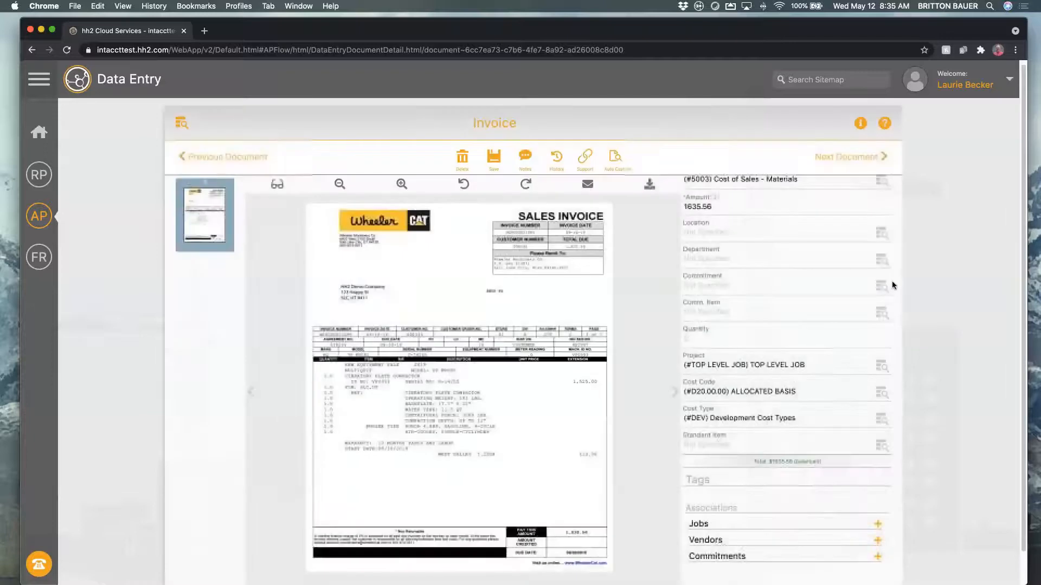
Step: Set the distribution's location to Timberline General Construction and return to the distribution summary
click(849, 231)
text(tim)
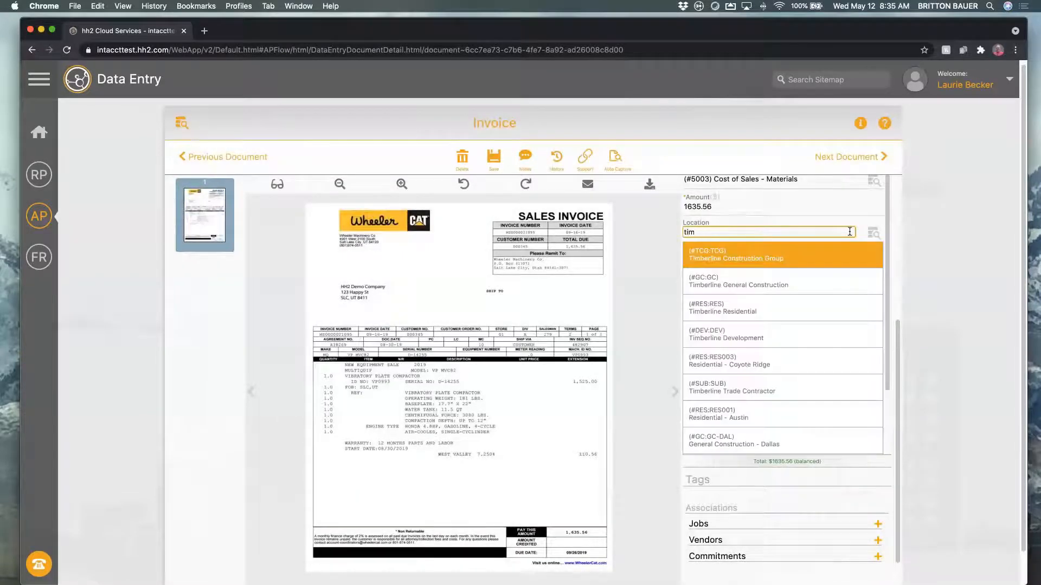
click(847, 279)
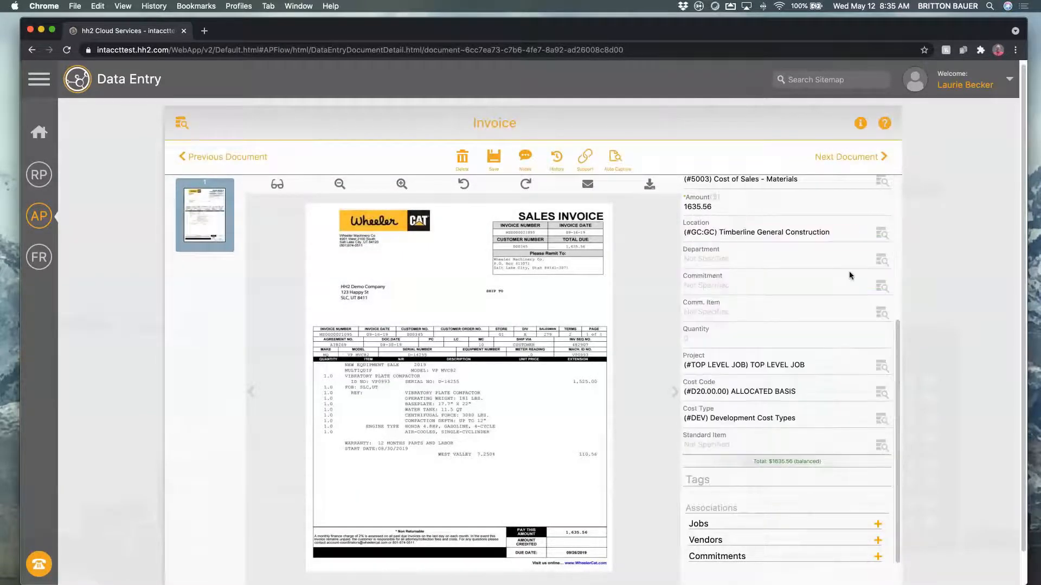
scroll(876, 243, up, 3)
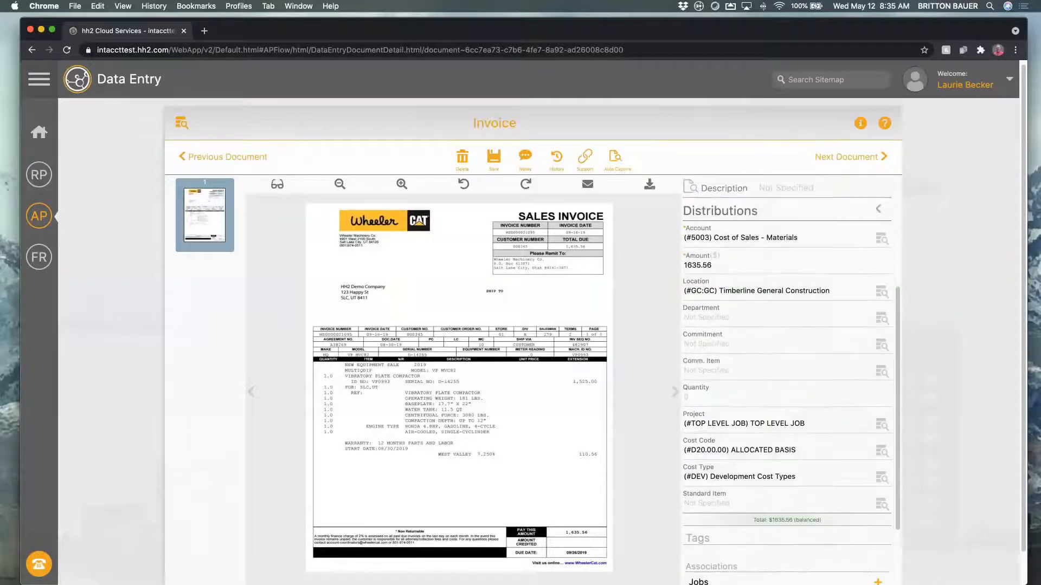
click(878, 211)
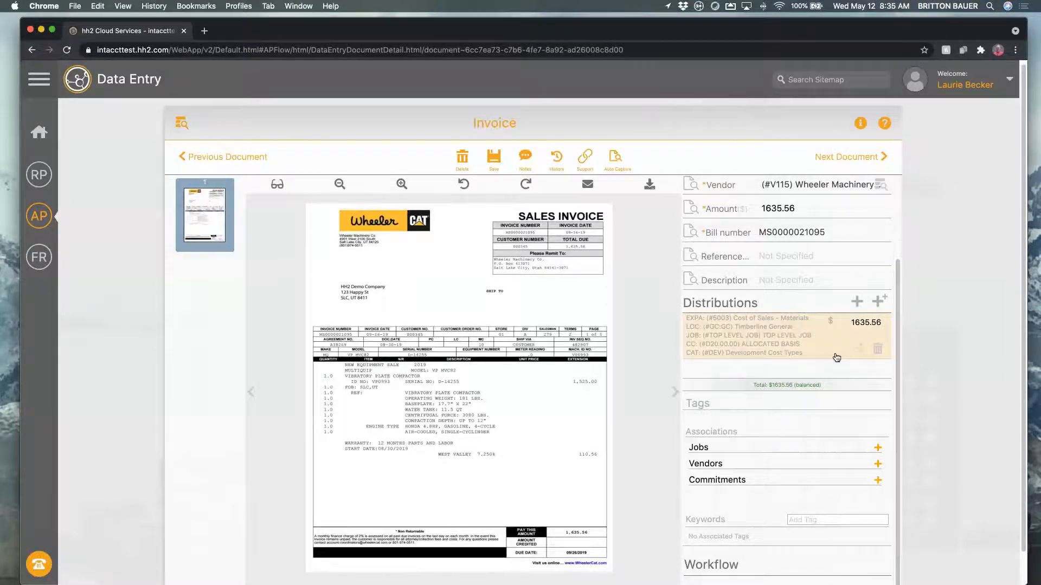
Step: Send the coded invoice to the AP workflow and confirm starting it
scroll(837, 358, down, 1)
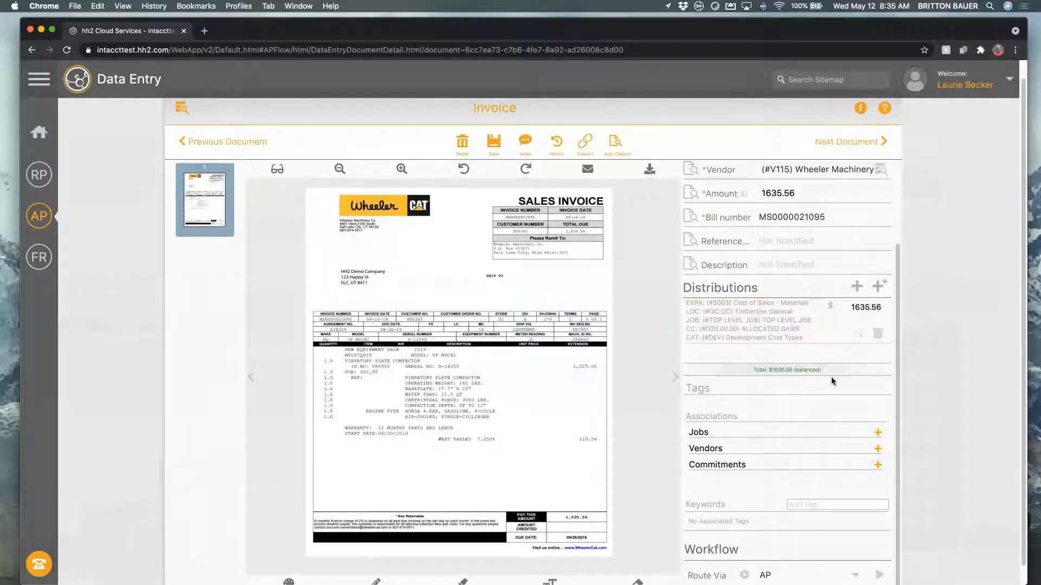
scroll(808, 373, down, 1)
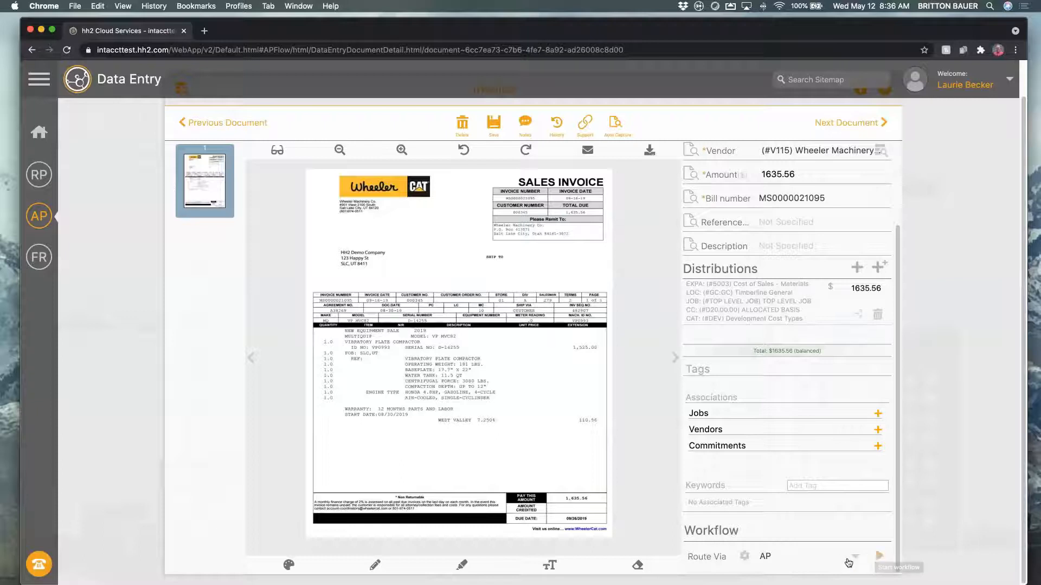
click(878, 556)
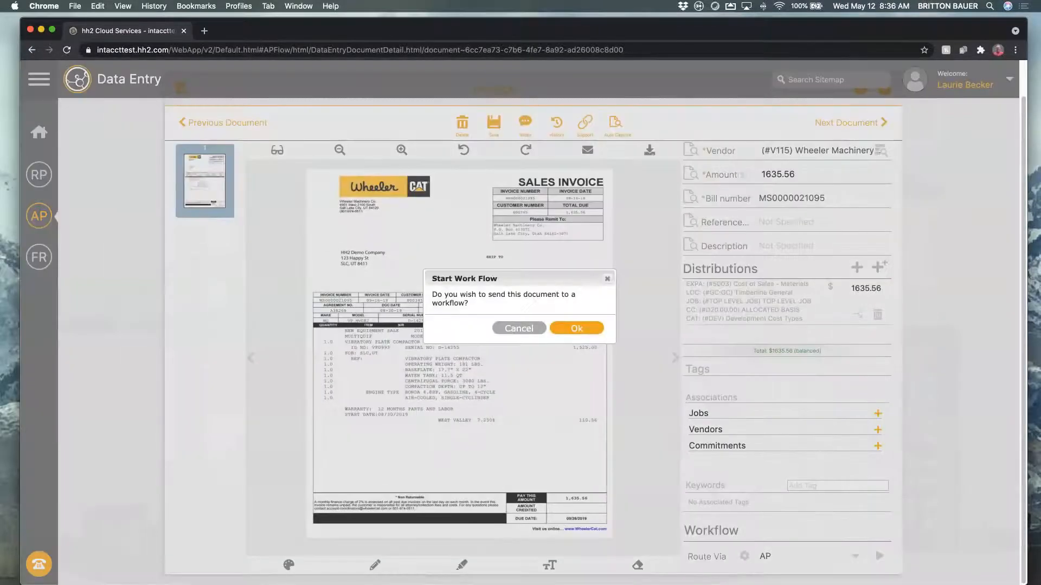
click(580, 328)
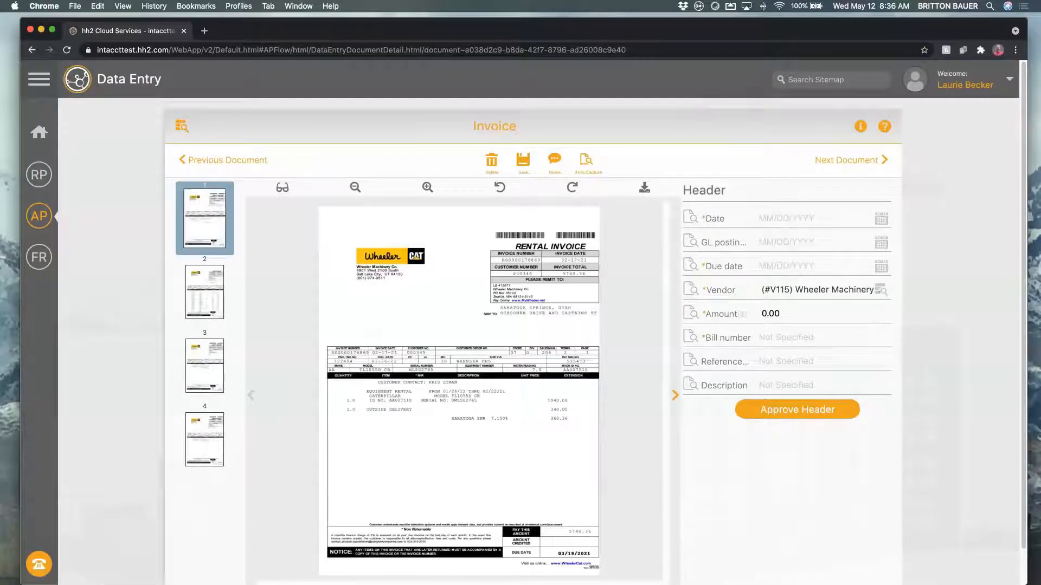
Step: Open the AP workflow's setup from the Workflow List to examine its approval steps
click(39, 217)
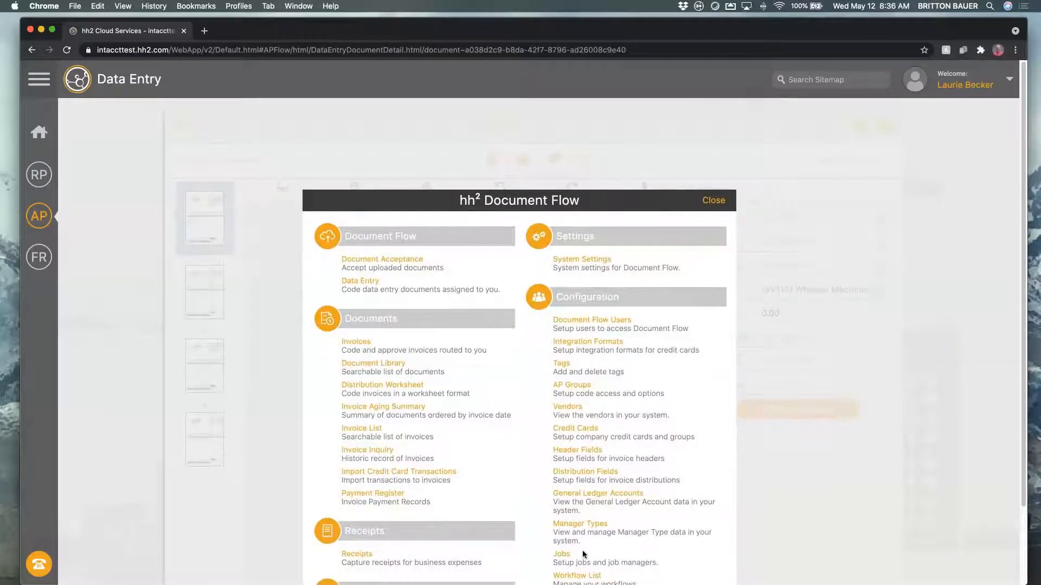
click(575, 578)
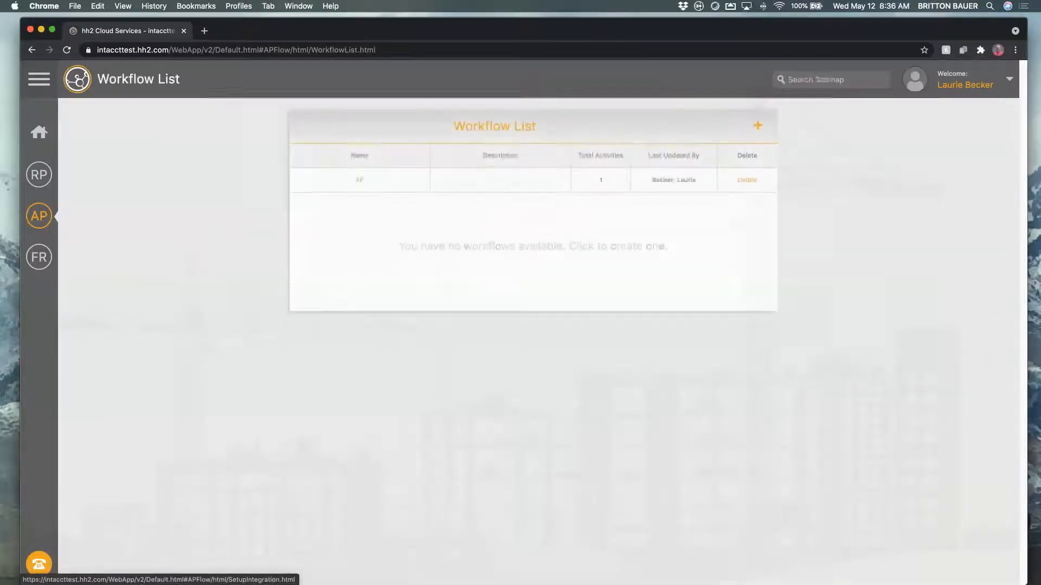
click(361, 181)
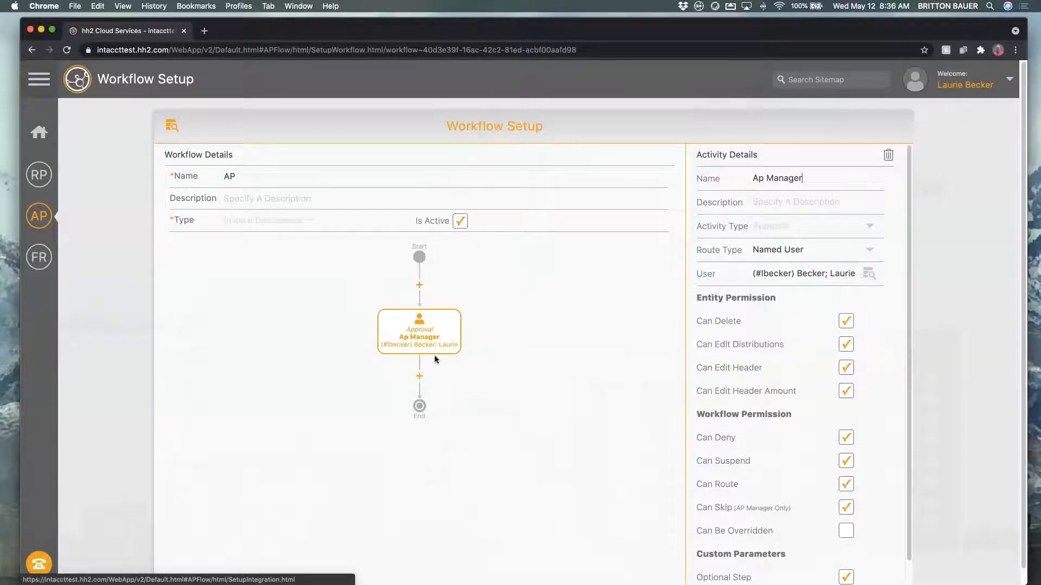
Step: Create and save a new workflow named Job Manager with the type Invoice Documents
click(172, 127)
click(758, 127)
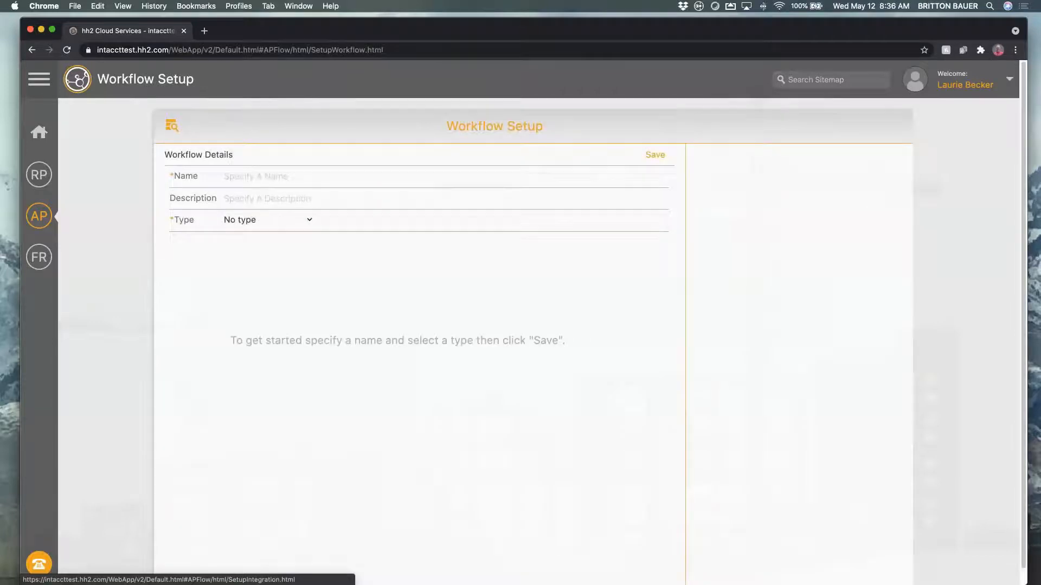
text(Job)
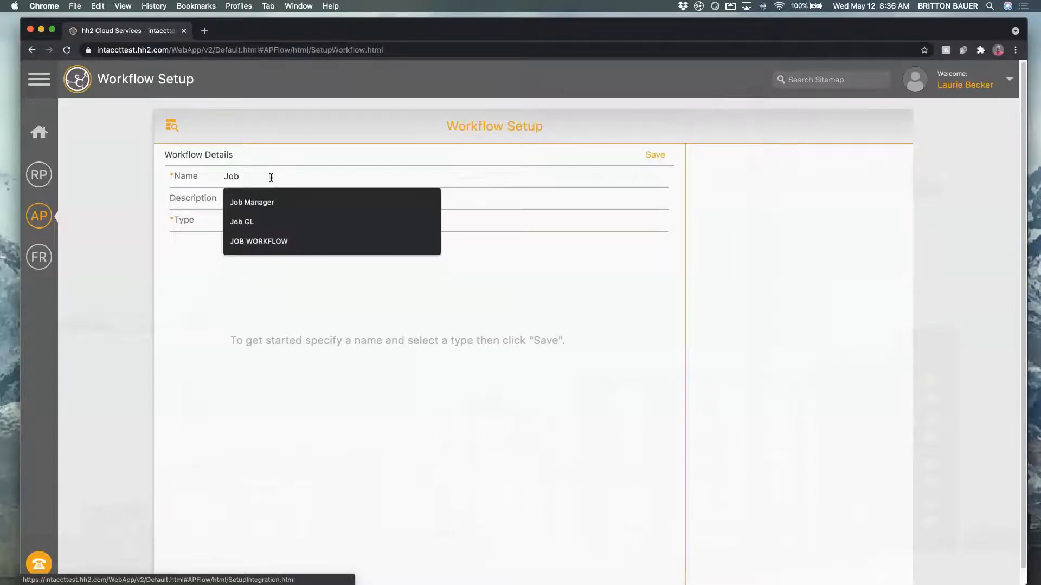
key(Down)
key(Return)
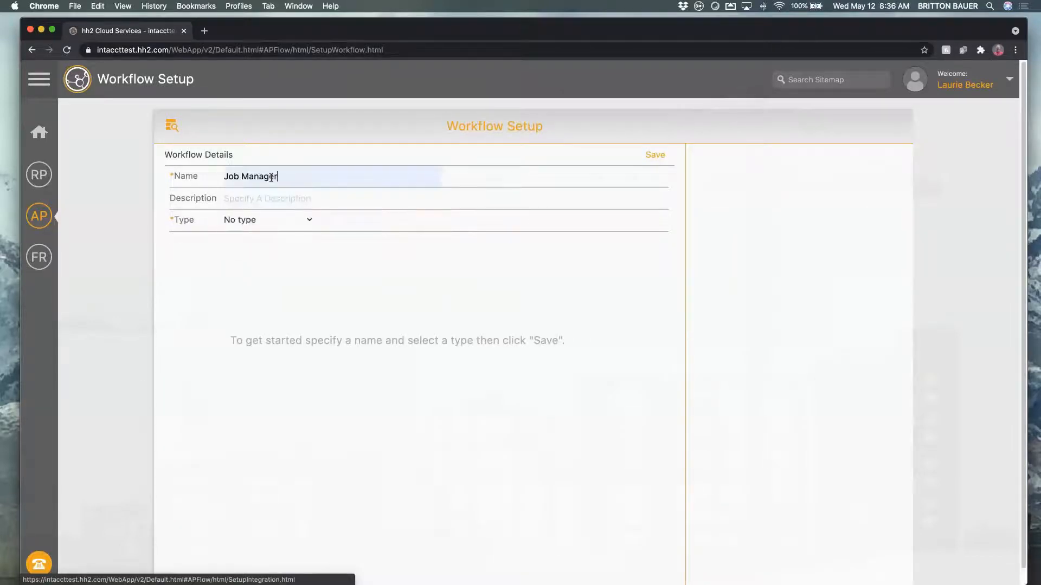
click(256, 221)
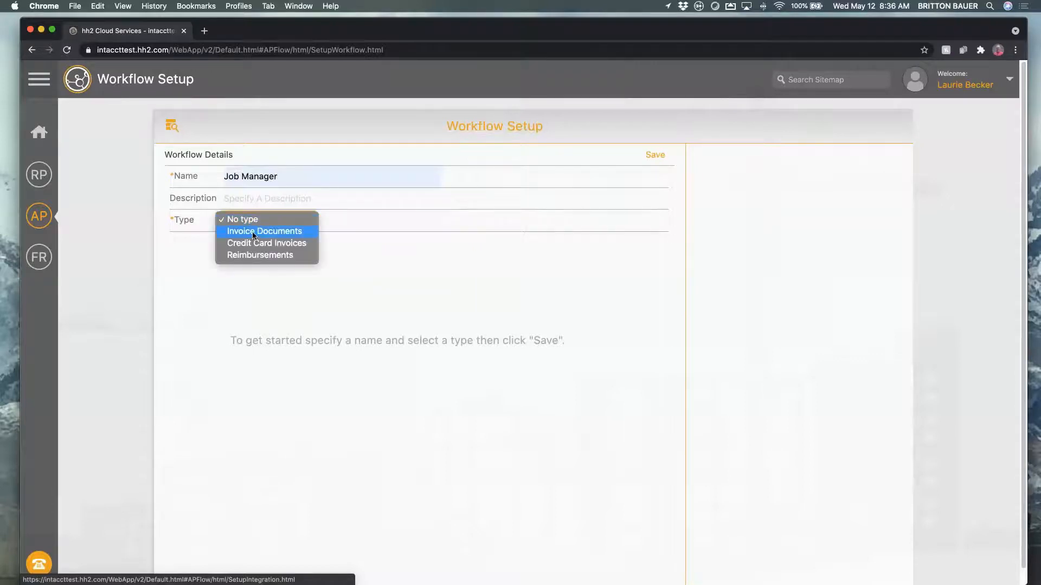
click(253, 233)
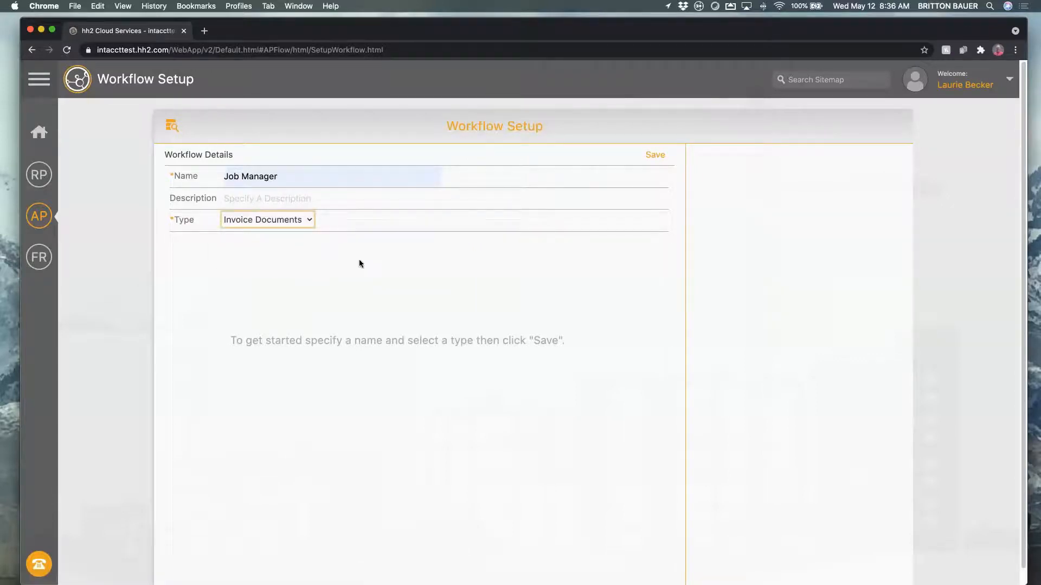
click(655, 155)
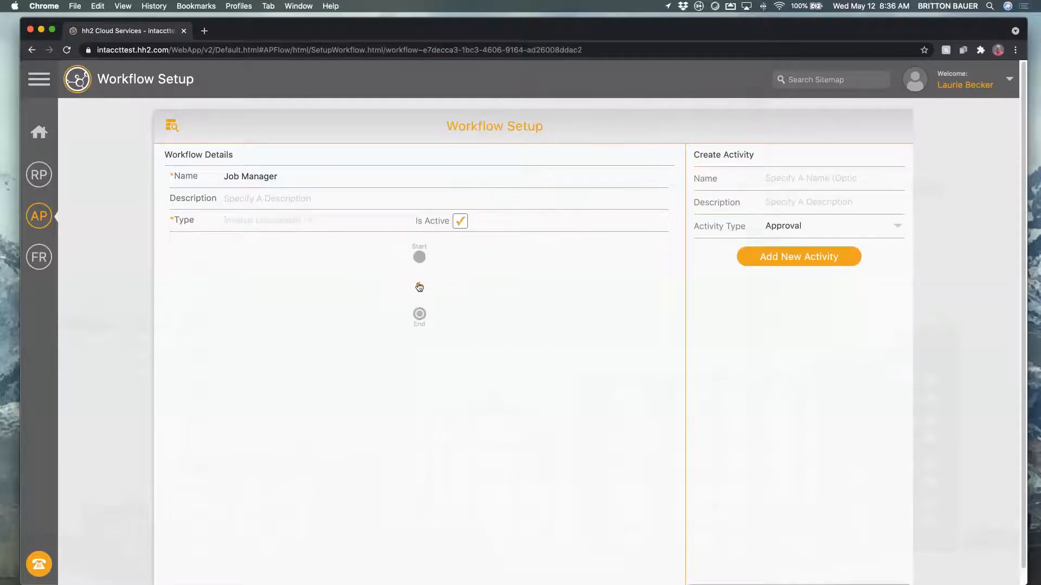
Step: Add an approval activity named Job Manager, with route type Job Manager and job manager type Project Manager
click(841, 186)
text(Job Manager)
click(833, 260)
click(818, 257)
click(818, 272)
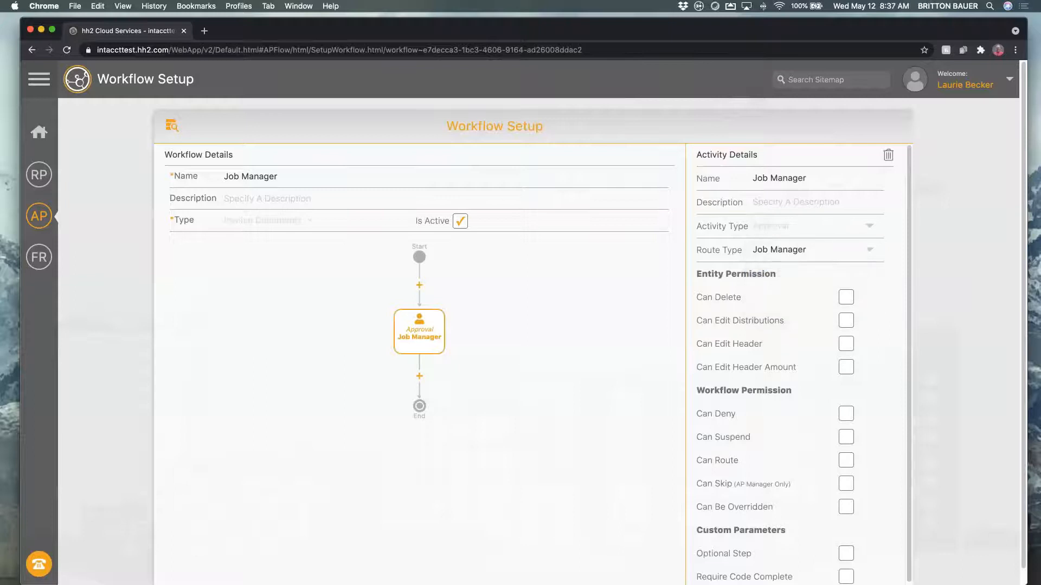
click(824, 275)
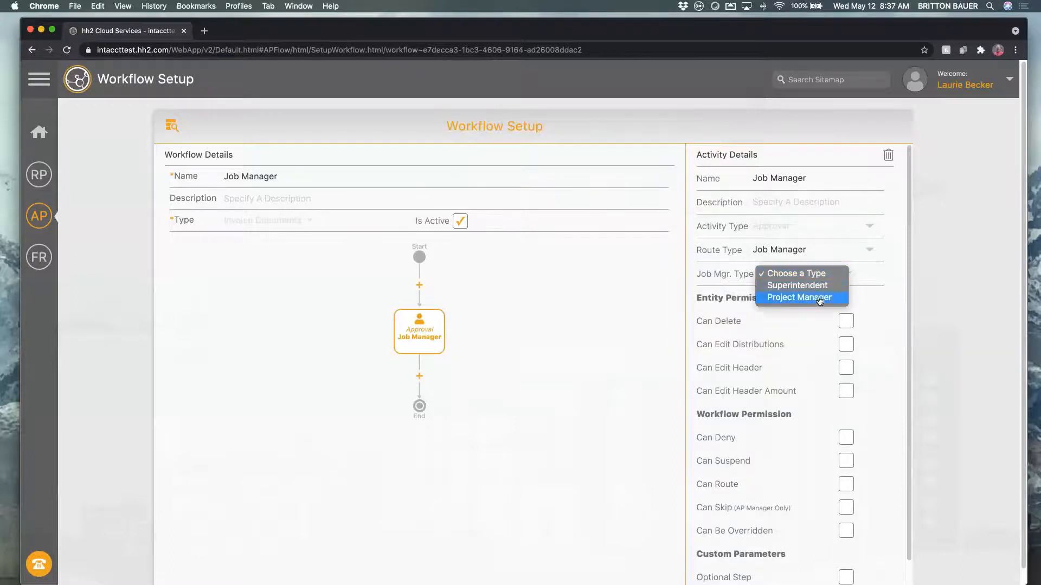
click(819, 300)
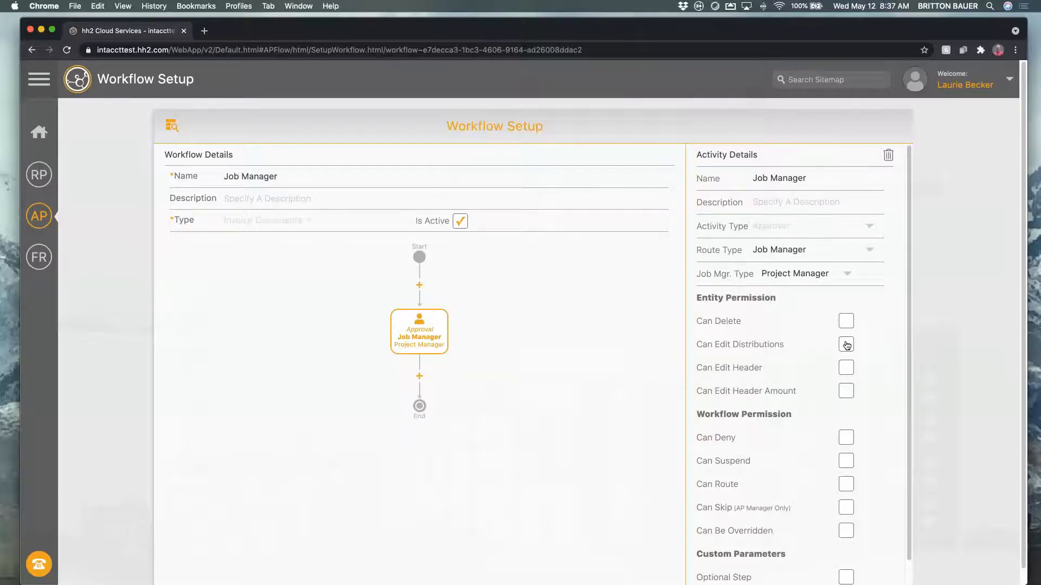
Step: Allow the Job Manager activity to edit distributions, header and header amount, and turn on Require Code Complete
click(846, 347)
click(846, 369)
click(846, 394)
scroll(857, 498, down, 1)
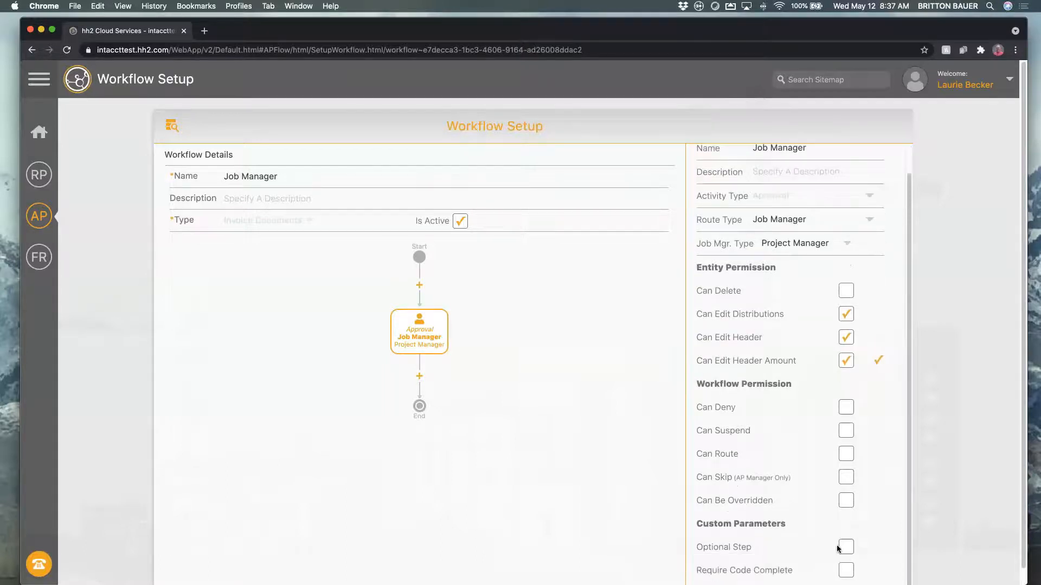
click(846, 573)
Step: Add a GL Manager approval activity after Job Manager, with route type GL Account Manager and manager type Comptroller
click(419, 378)
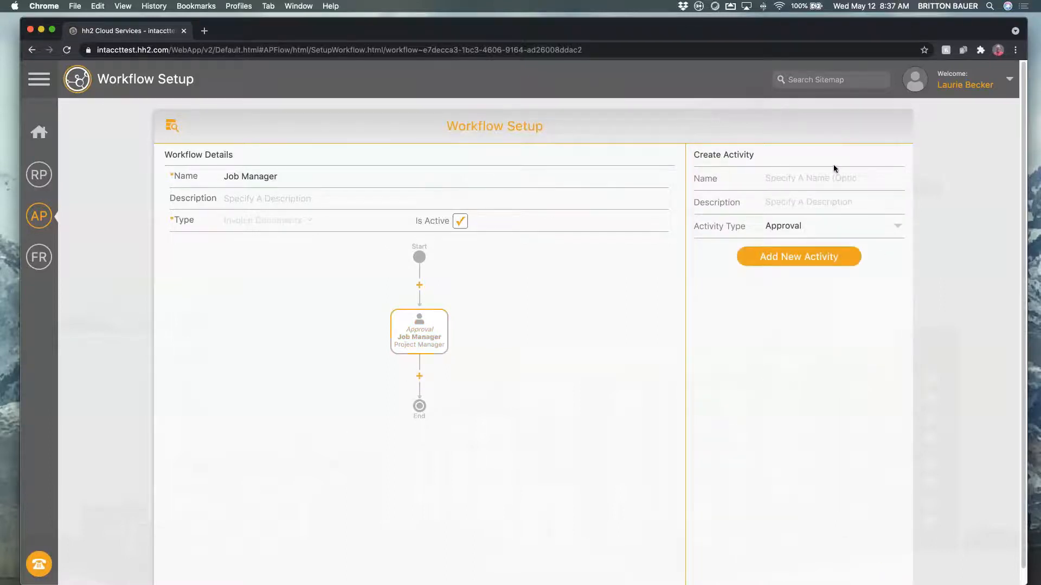
text(GL)
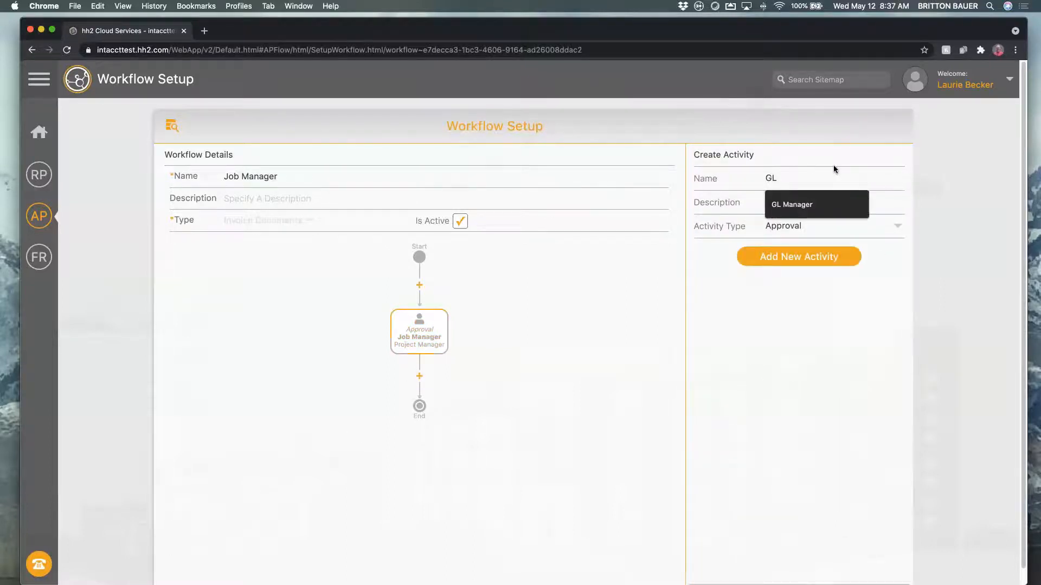
key(Down)
key(Return)
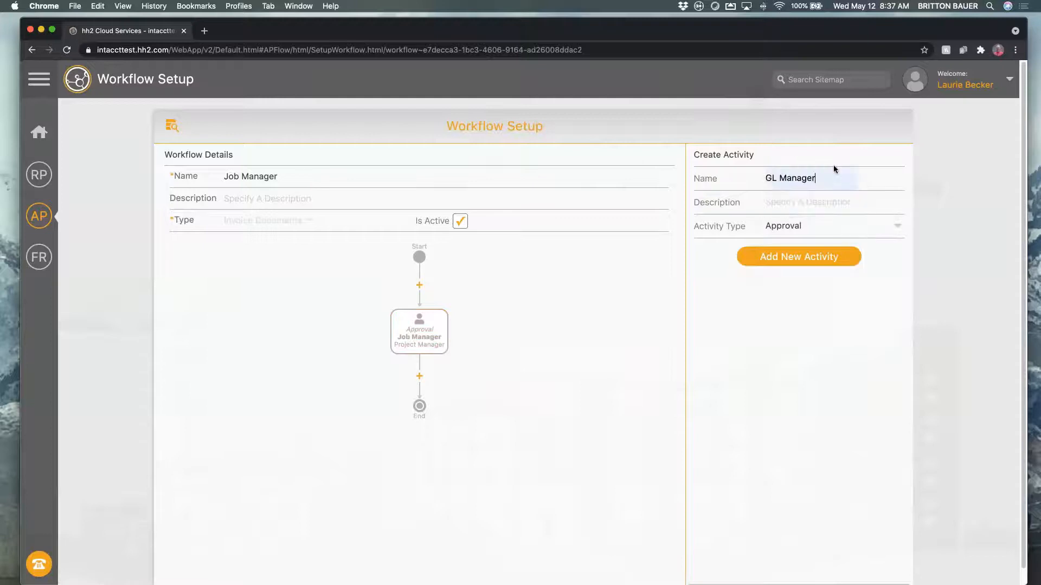
click(799, 254)
click(837, 257)
click(811, 286)
click(809, 275)
click(801, 287)
Step: Allow the GL Manager activity to edit distributions, header and header amount
click(844, 345)
click(846, 372)
click(846, 392)
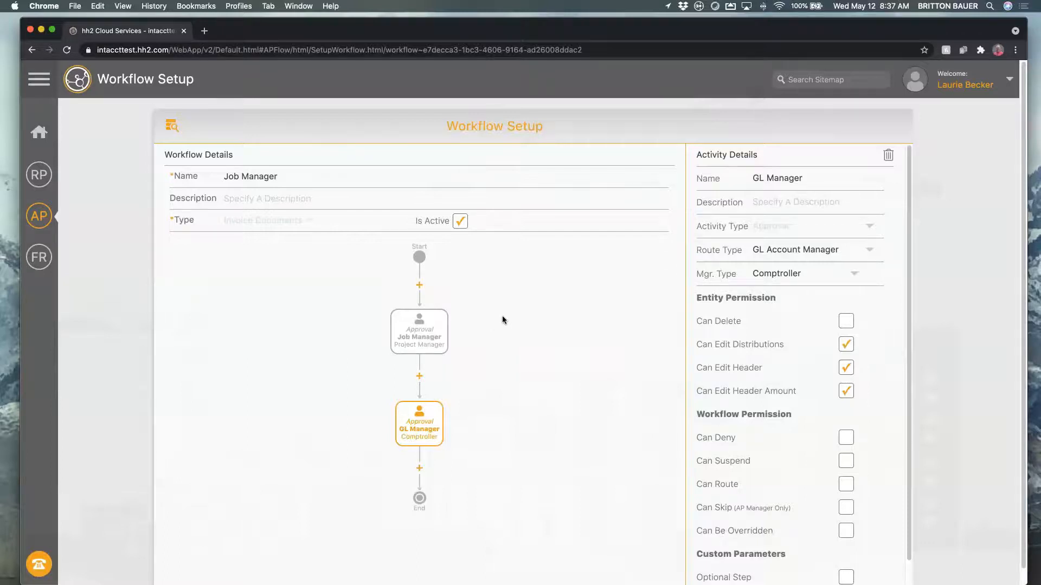
drag(561, 38, 557, 37)
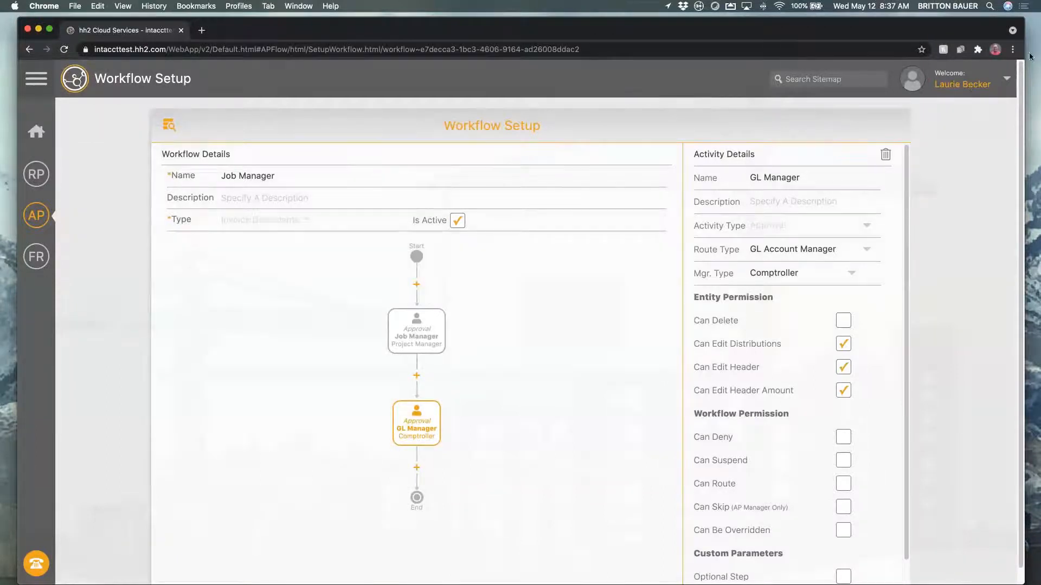
Step: Log out of the account and log back in with the saved credentials
click(969, 87)
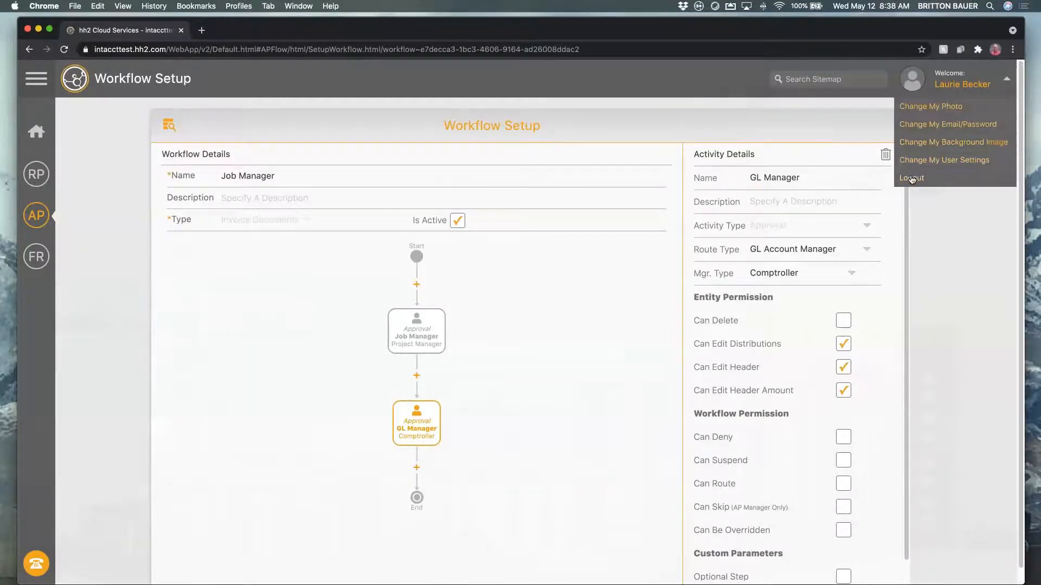
click(913, 180)
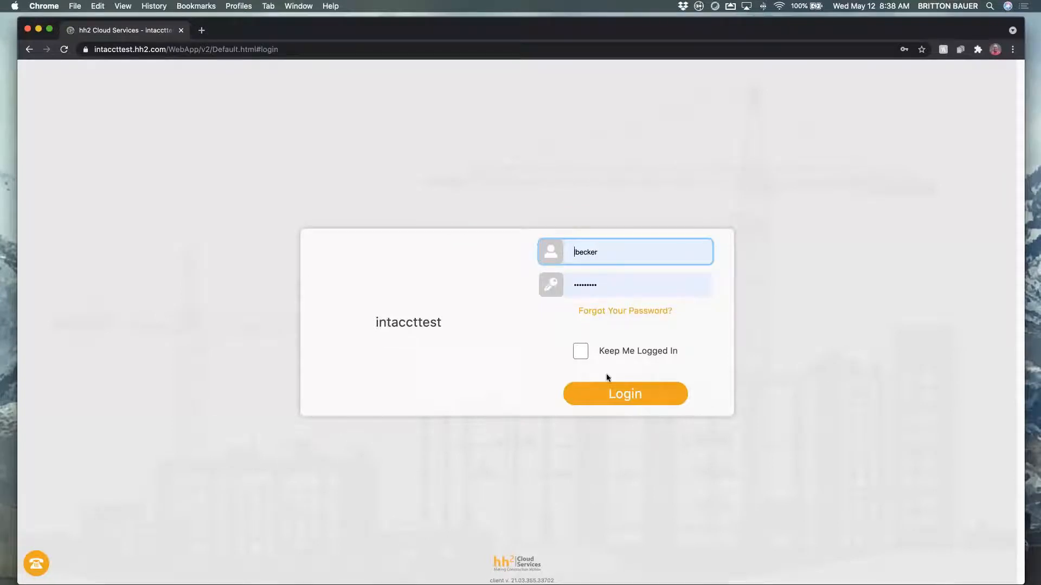
click(623, 395)
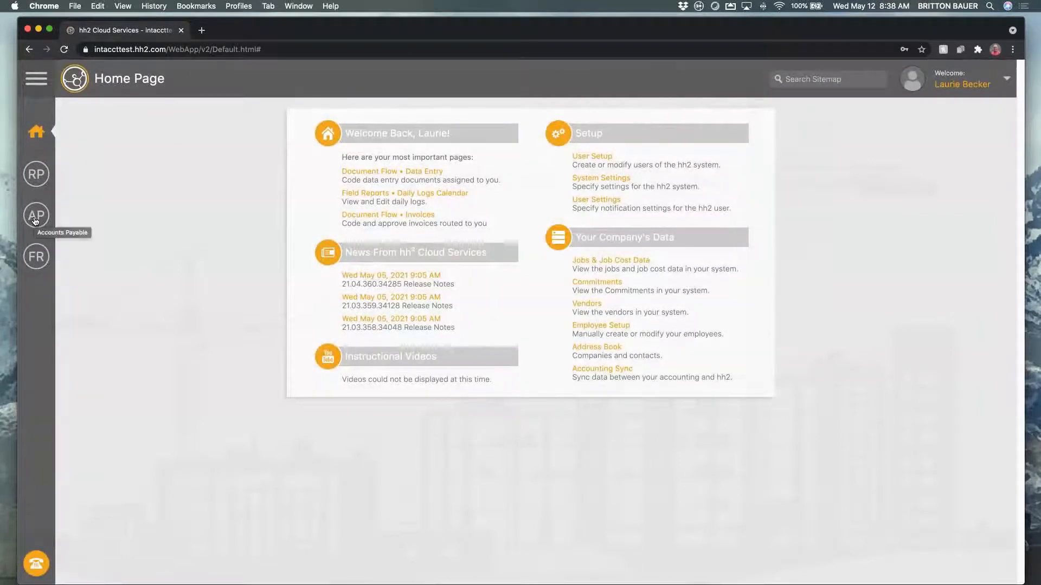
Step: Open the Wheeler Machinery Co invoice from the Invoices queue and look over its document and header details
click(35, 216)
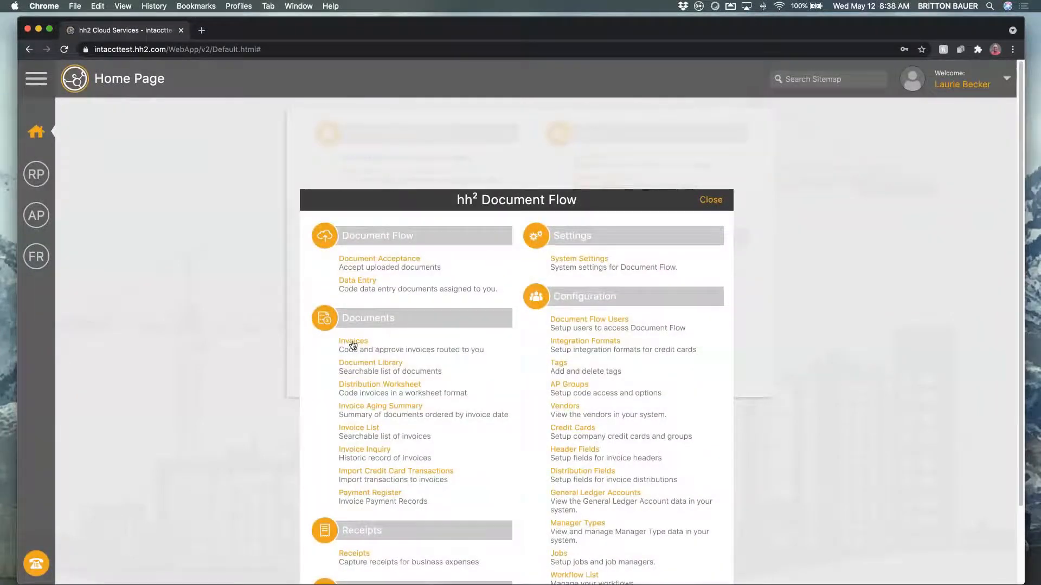
click(353, 342)
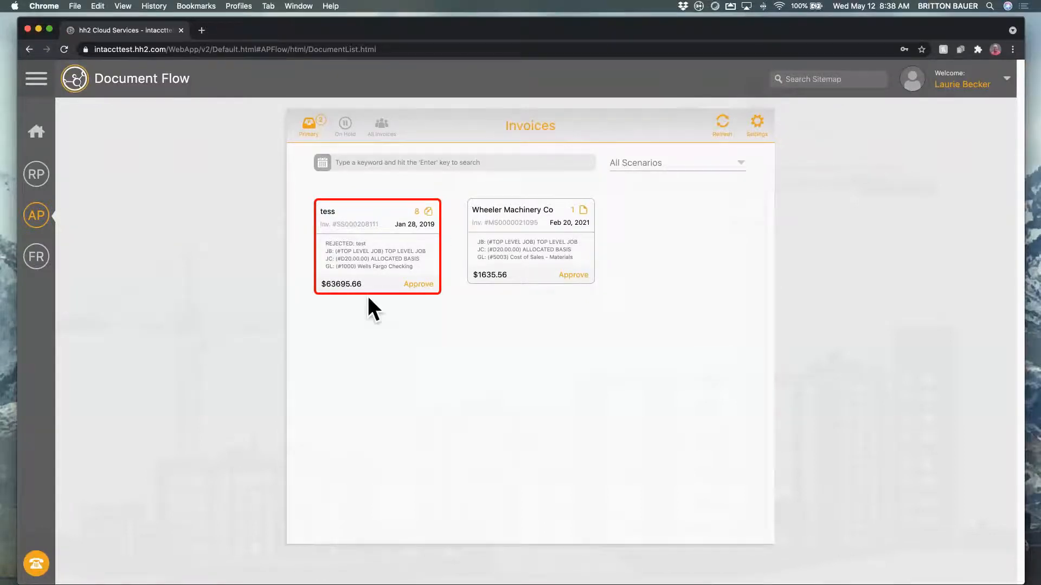
click(574, 242)
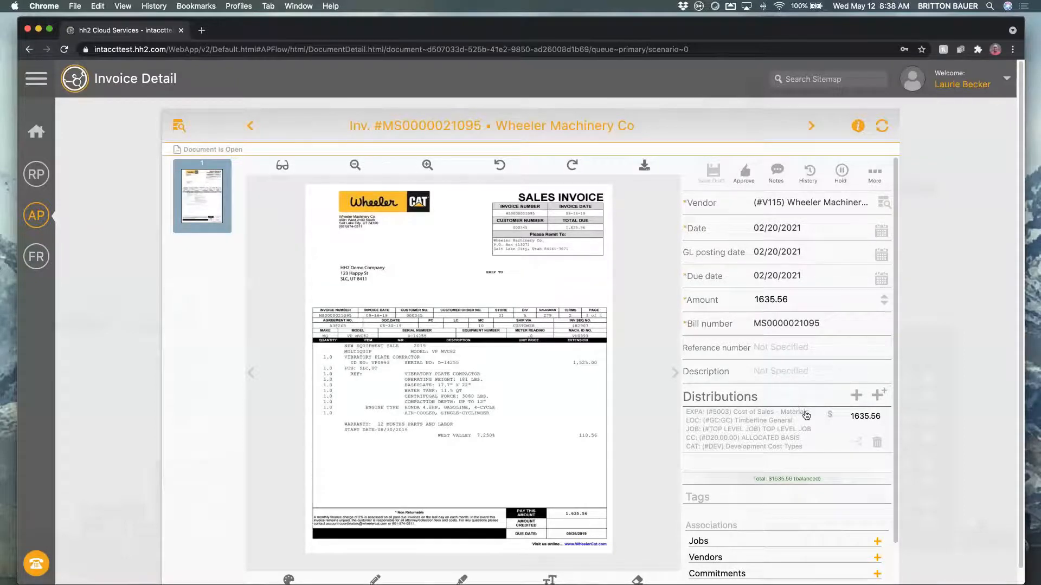
scroll(805, 415, down, 2)
scroll(806, 415, up, 2)
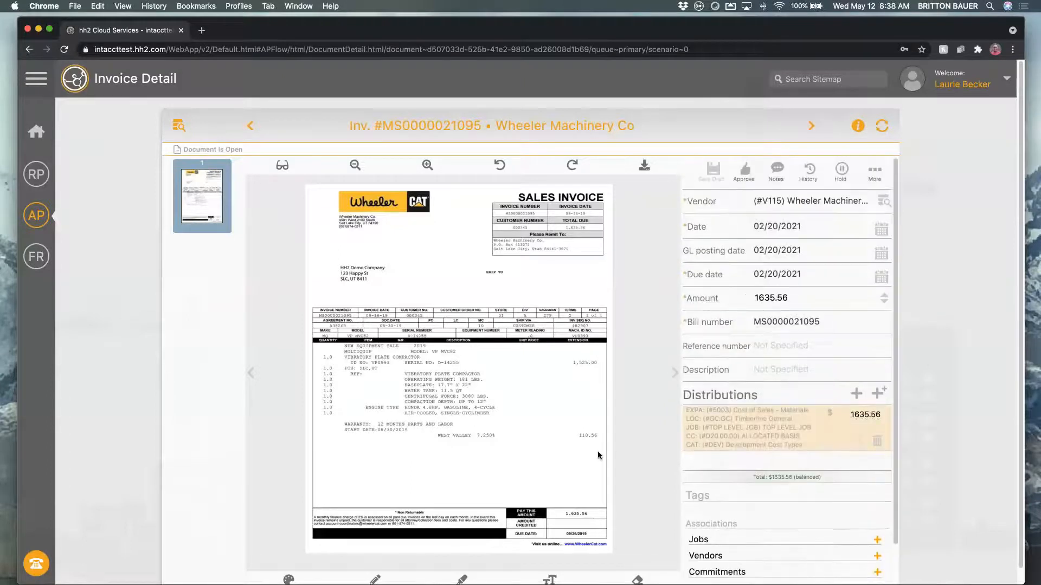
scroll(606, 447, down, 1)
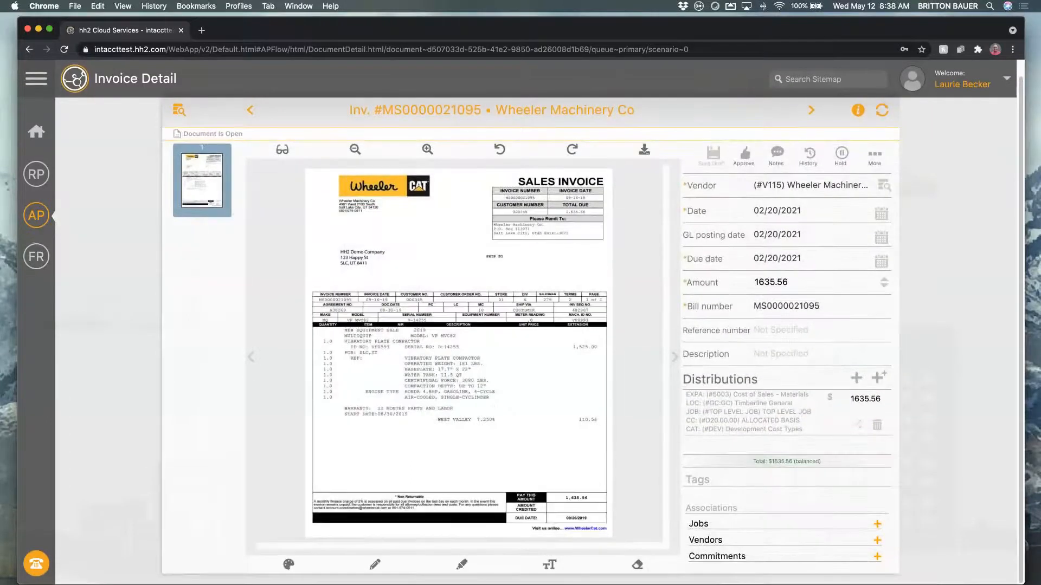
scroll(785, 357, up, 1)
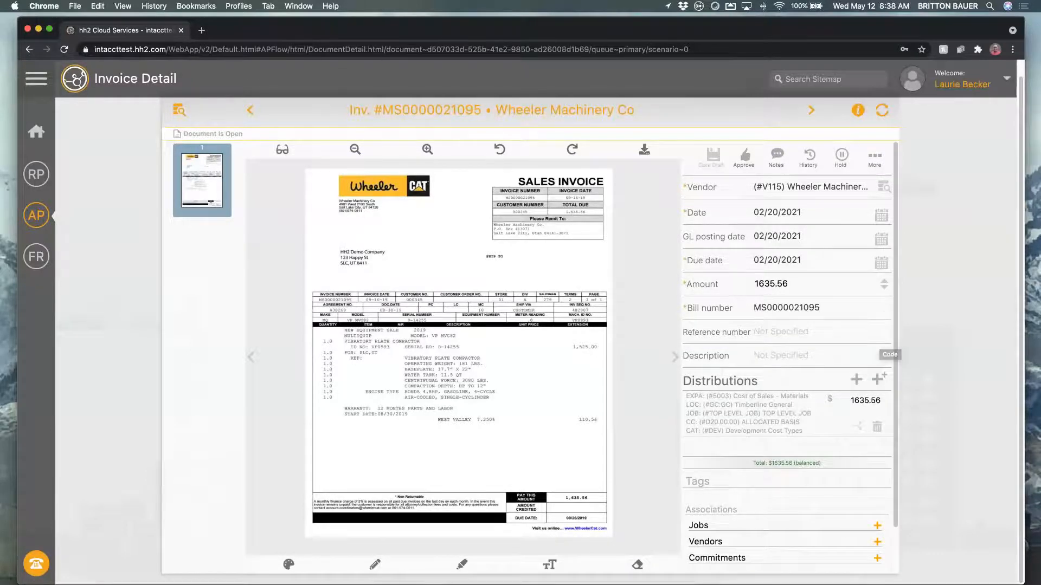
Step: Check the coding of the invoice's Cost of Sales - Materials distribution and approve the Wheeler Machinery Co invoice
click(777, 421)
scroll(781, 460, down, 5)
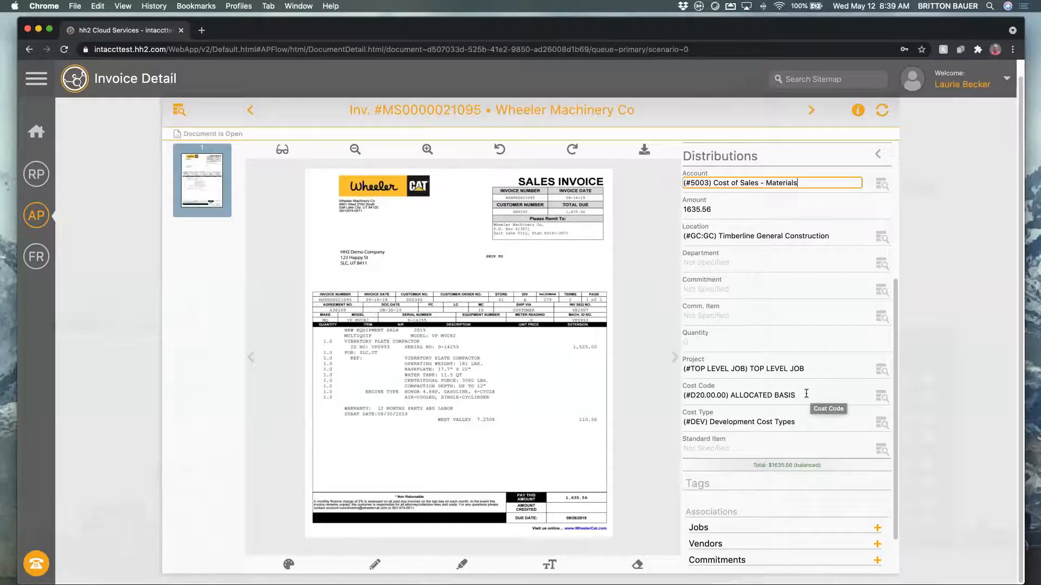
click(878, 156)
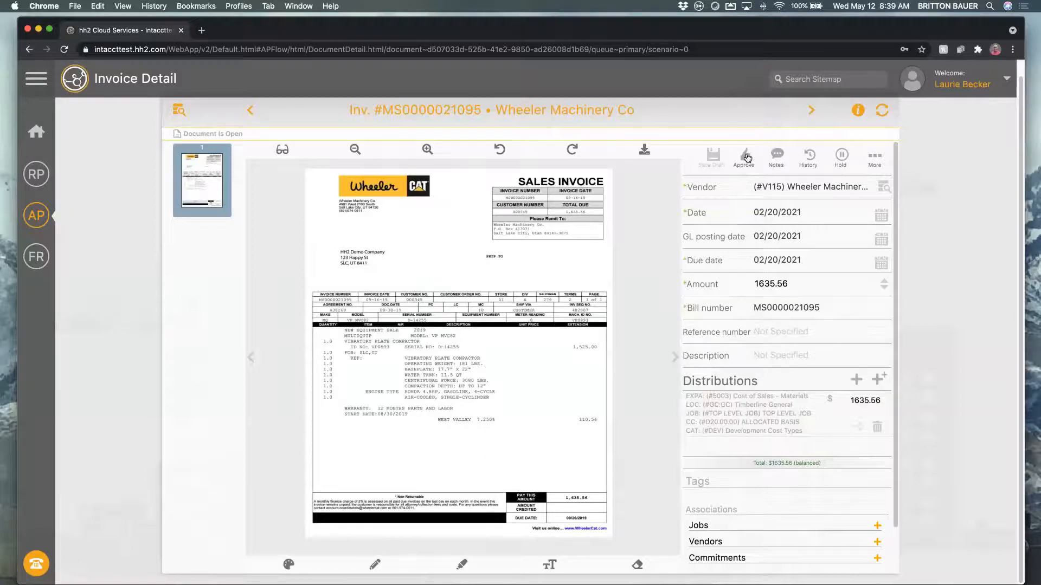
click(746, 158)
click(596, 328)
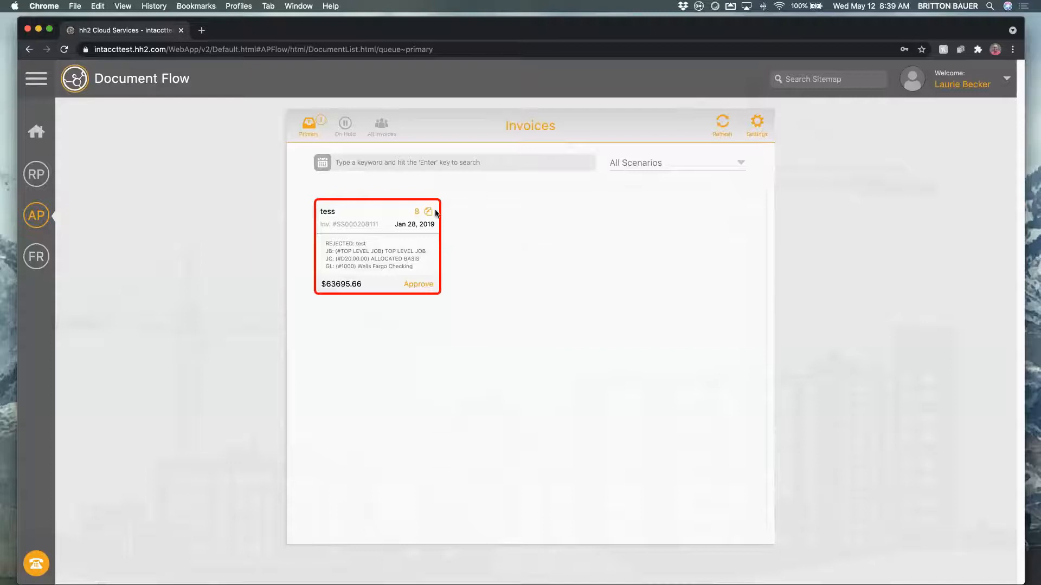
Step: Open the Invoice List and review each invoice's coding and approval status
click(38, 218)
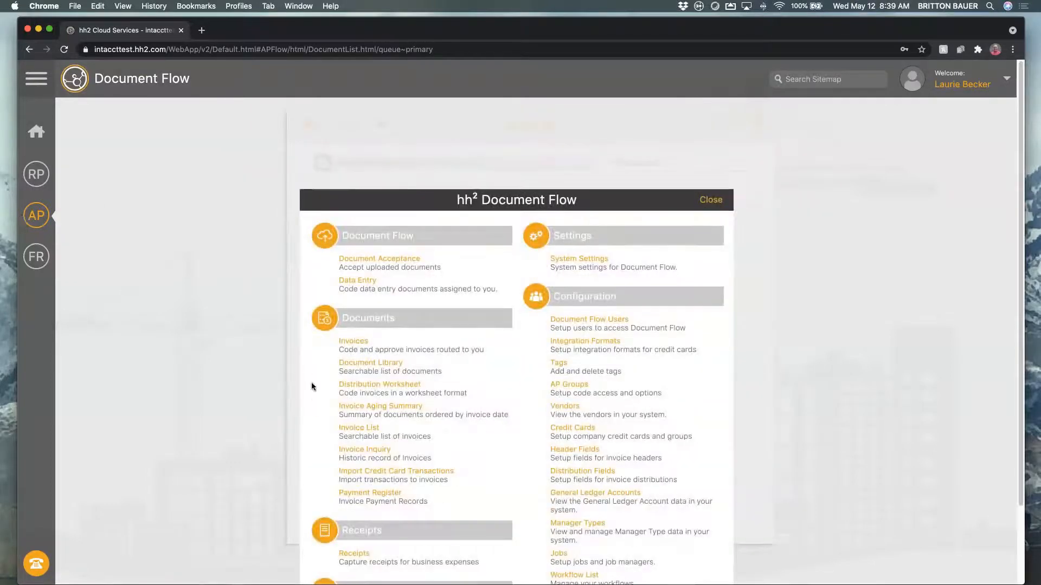
click(360, 430)
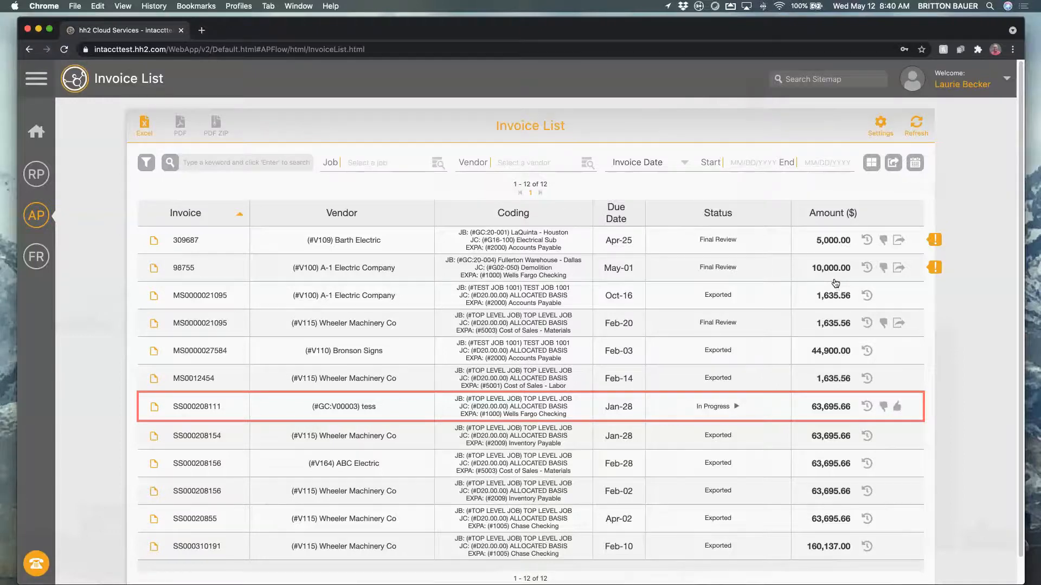
scroll(748, 207, down, 1)
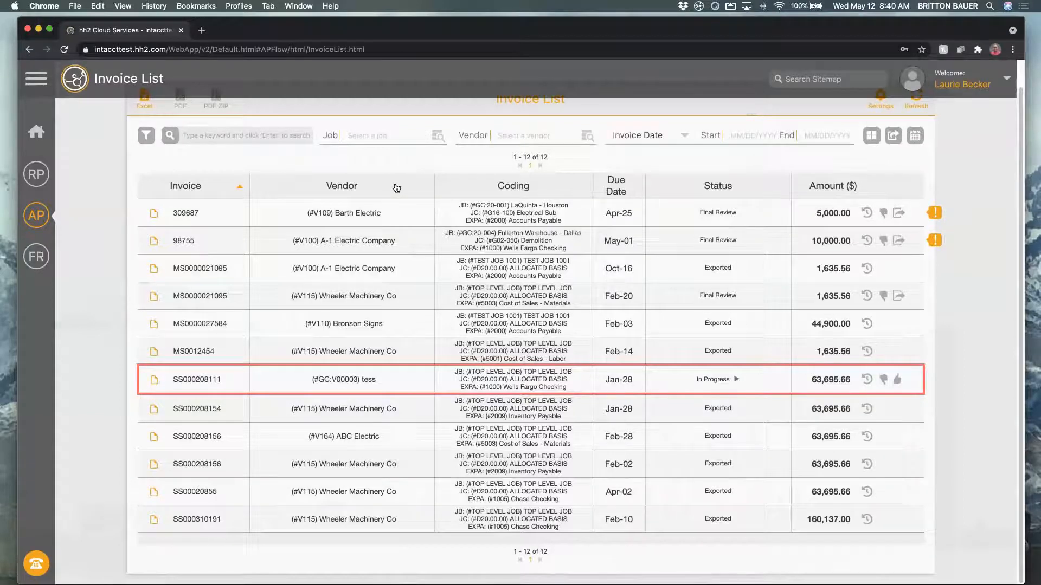
scroll(397, 188, up, 2)
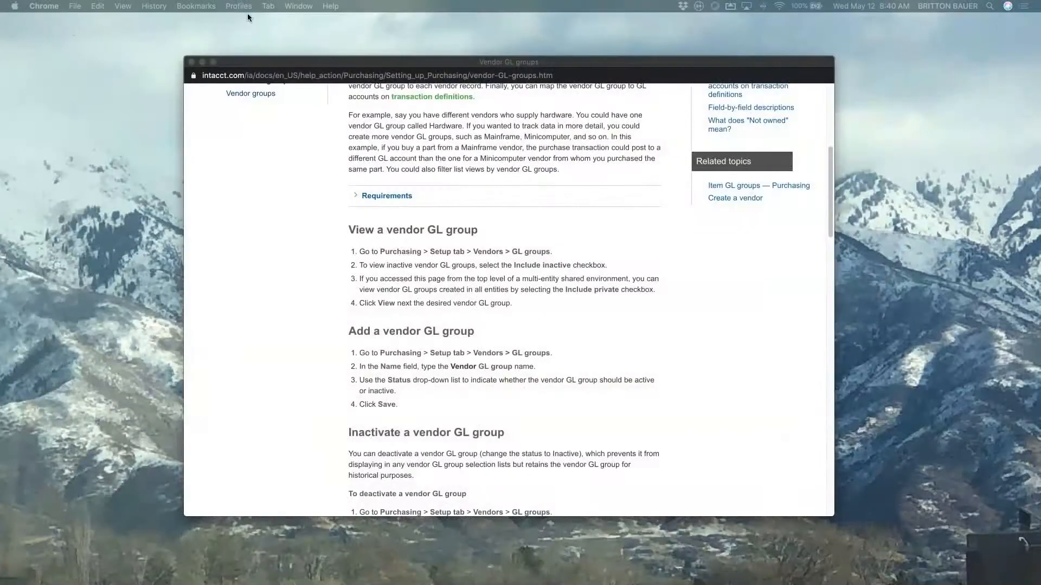
Step: Close the Vendor GL groups help window and enlarge the AirServer phone mirroring window
click(191, 62)
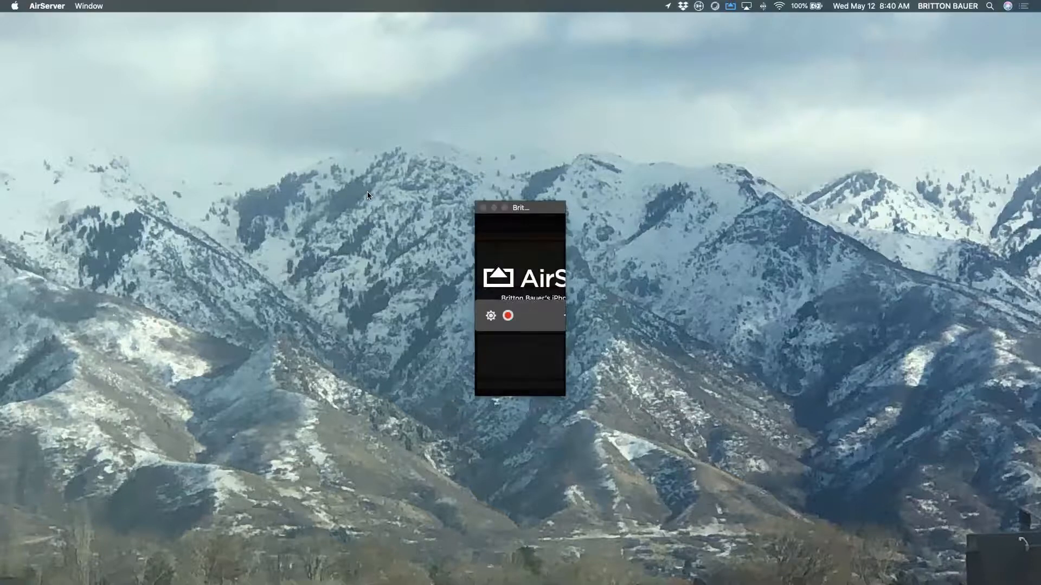
drag(525, 267, 497, 451)
drag(534, 385, 684, 47)
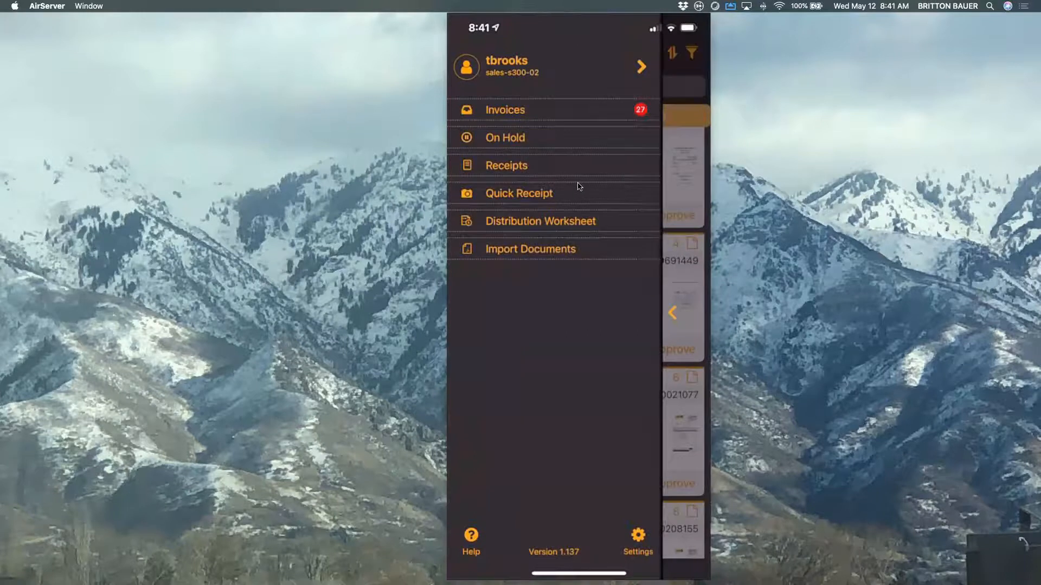
Step: Start a Quick Receipt in the mobile app and view its receipt details
click(547, 190)
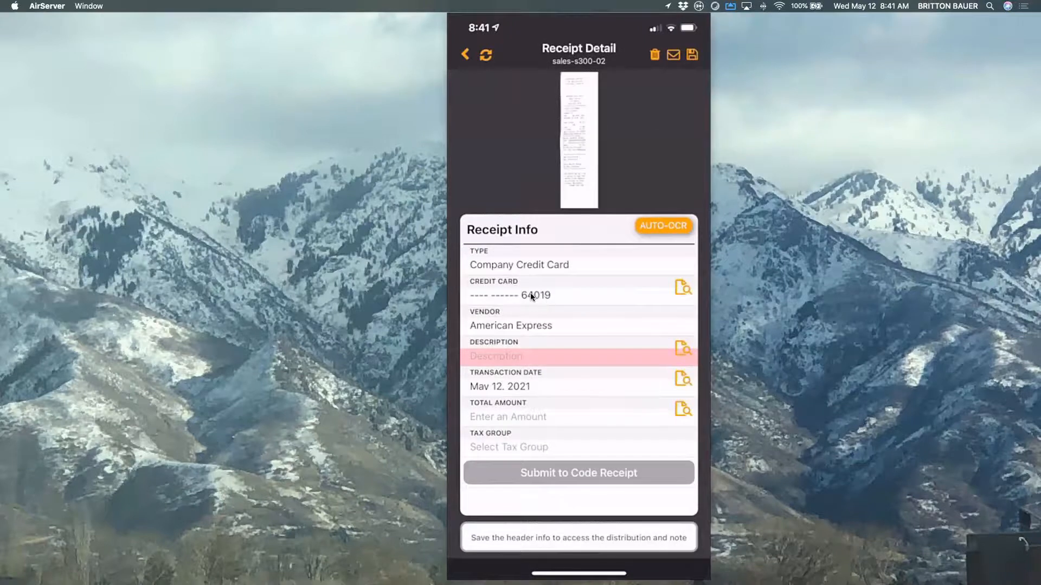
click(691, 228)
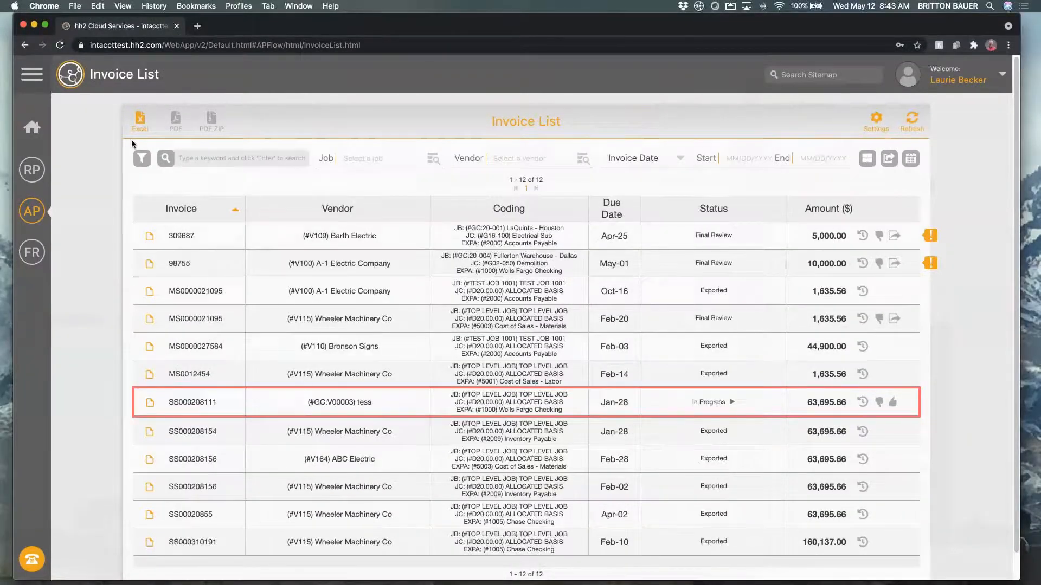
Step: Filter the Invoice List to invoices with the status Final Review
click(142, 158)
click(182, 158)
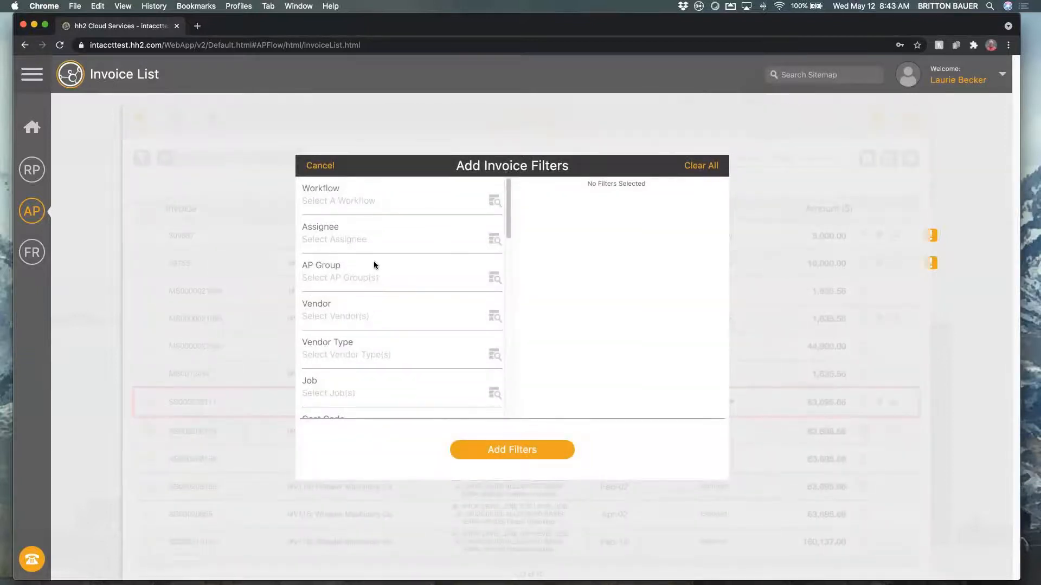
scroll(418, 280, down, 10)
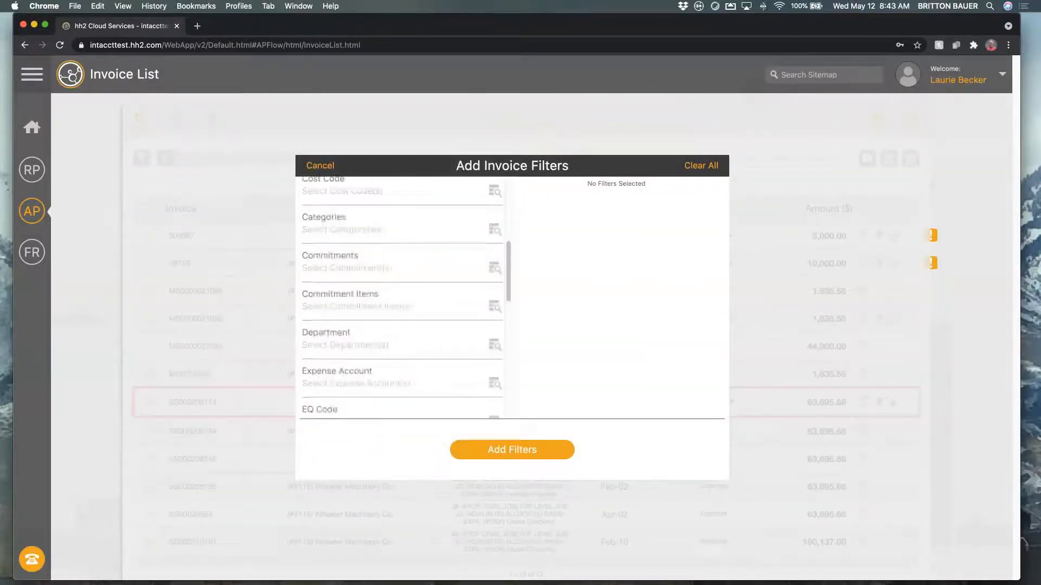
scroll(418, 204, down, 2)
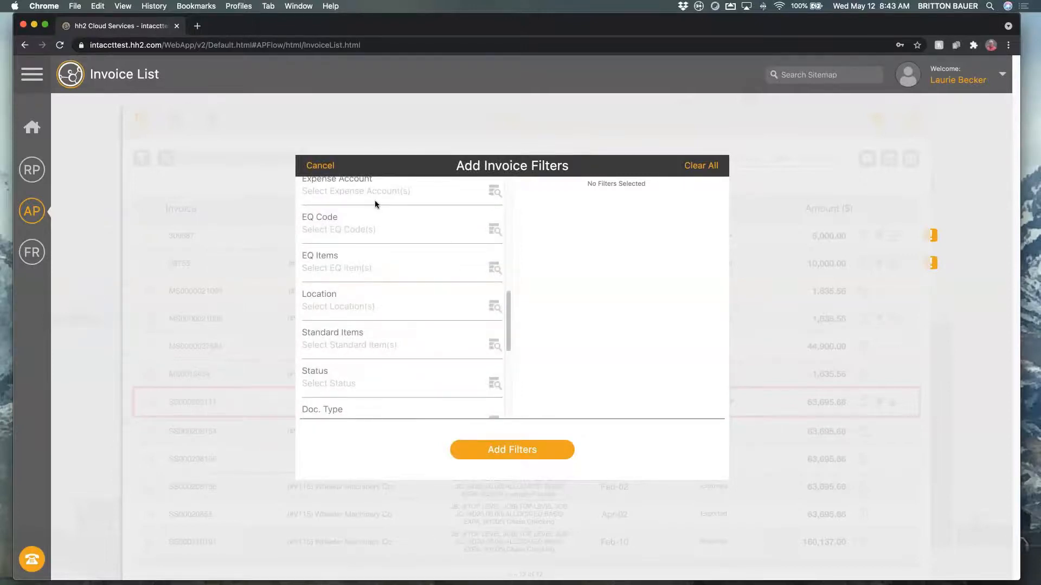
scroll(374, 336, down, 2)
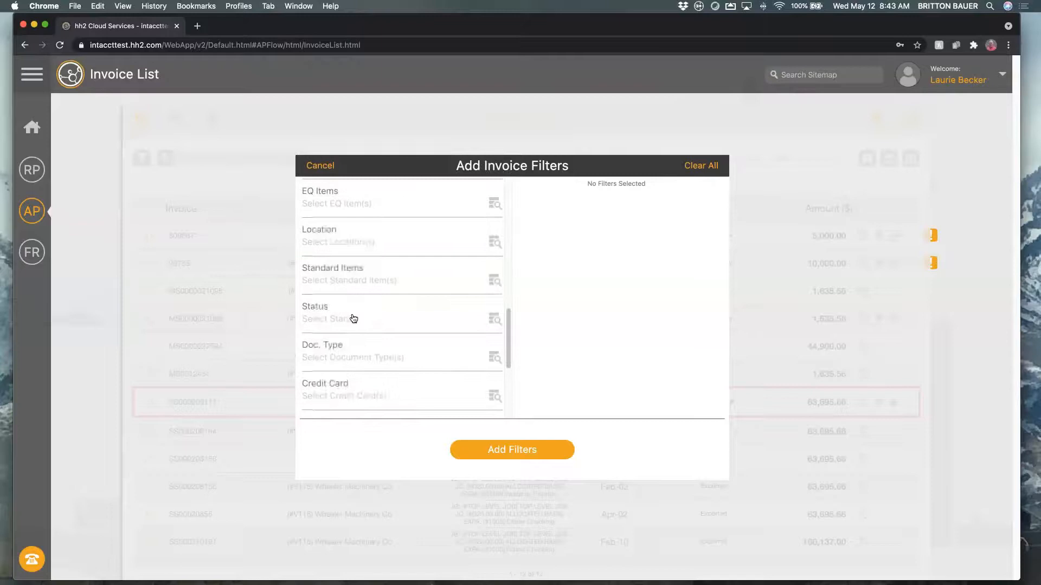
click(353, 321)
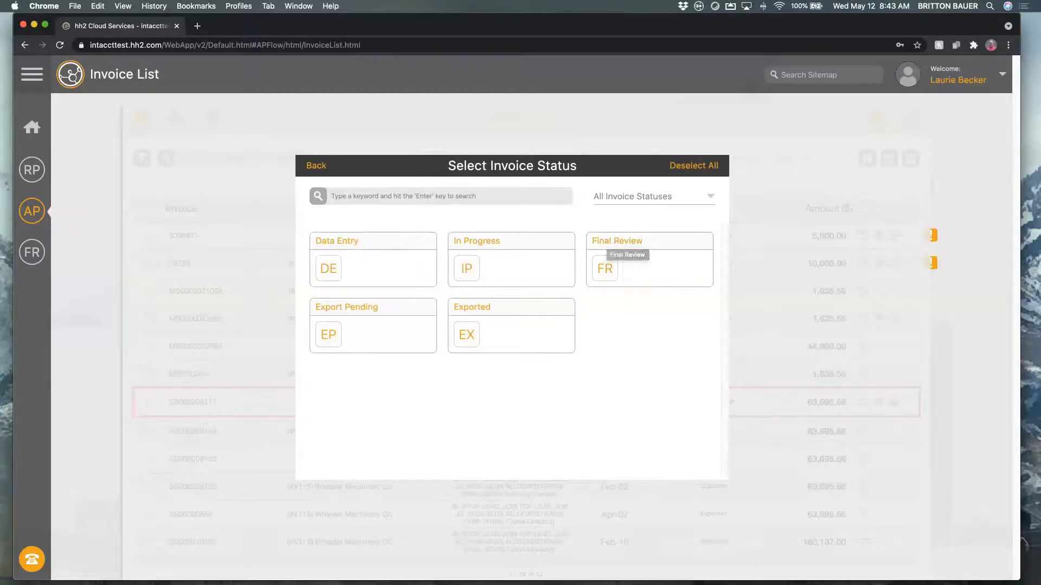
click(621, 240)
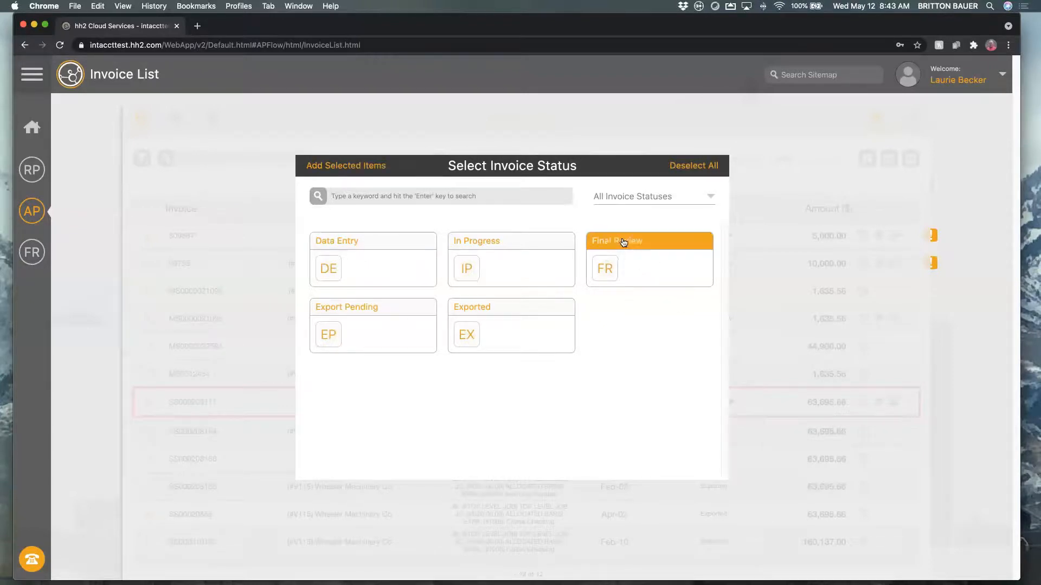
click(319, 166)
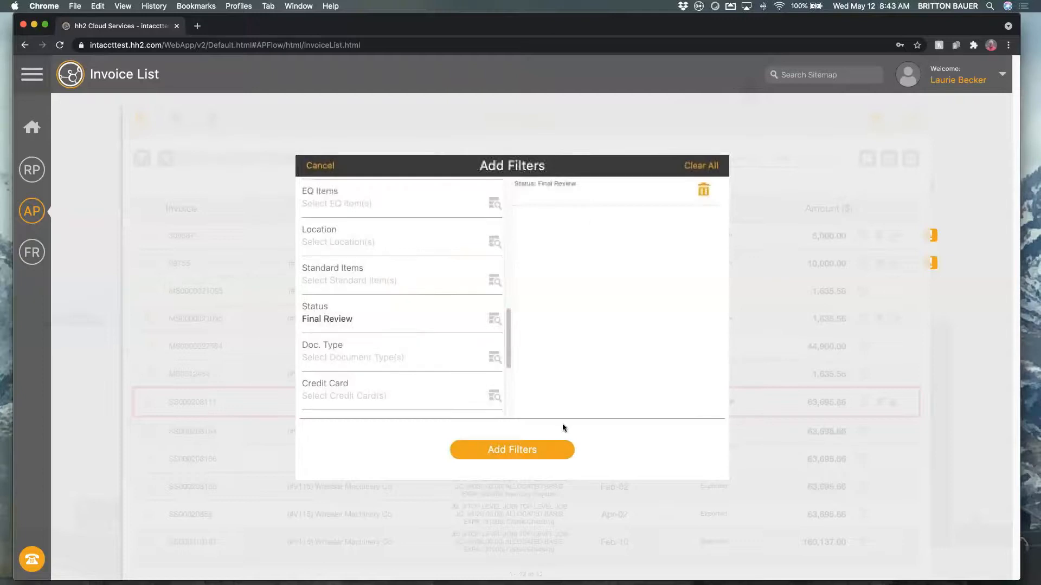
click(516, 453)
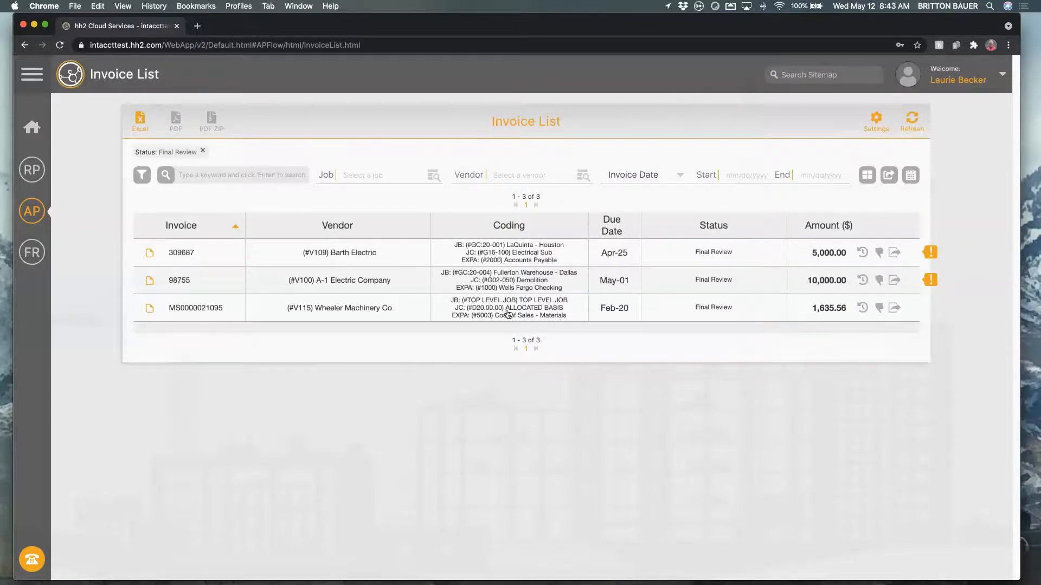
Step: Export the Wheeler Machinery Co invoice, and briefly select all the remaining Final Review invoices before clearing the selection
click(895, 307)
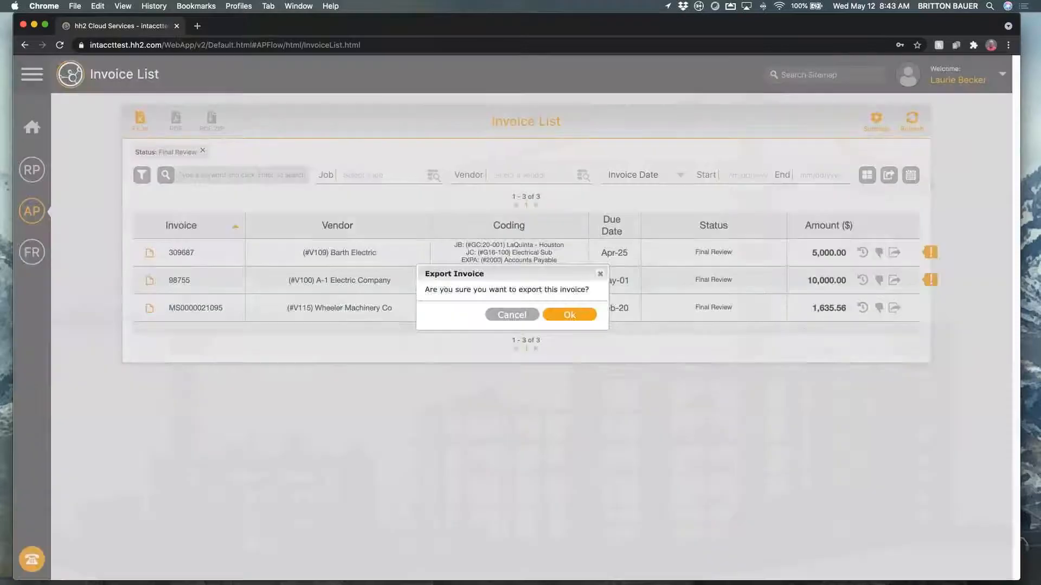
click(582, 315)
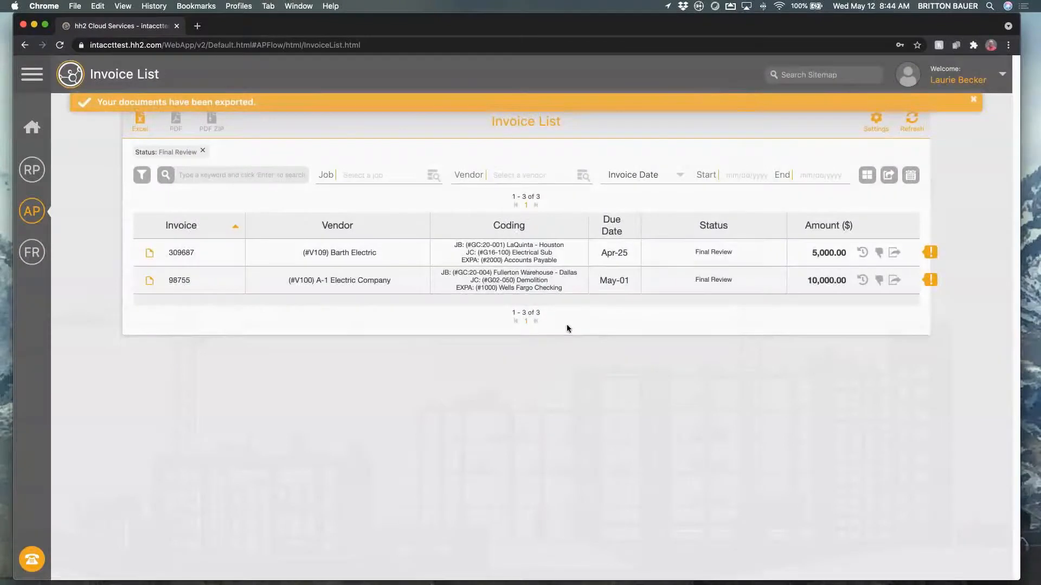
click(866, 177)
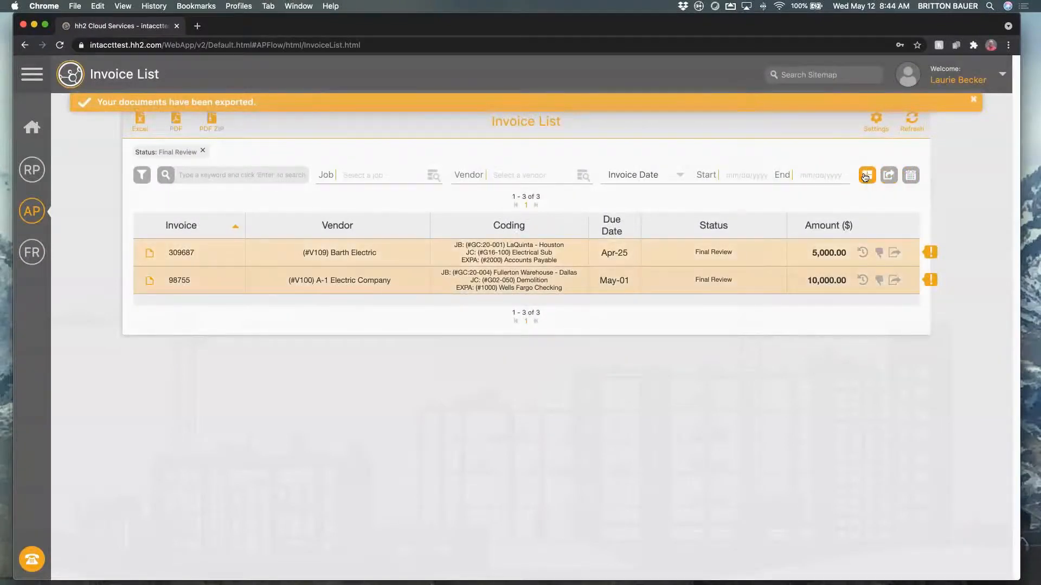
click(867, 175)
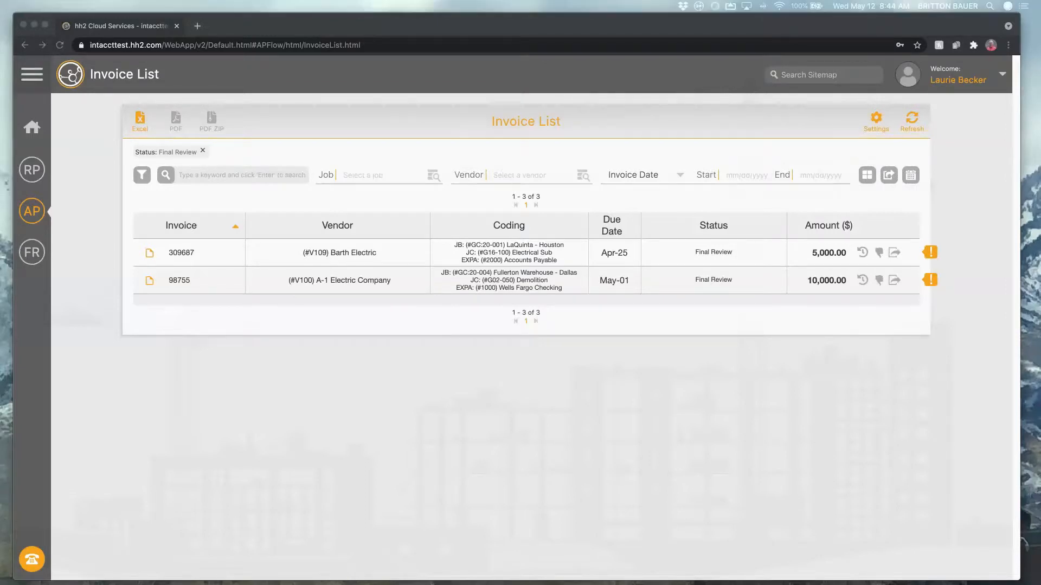
Step: Minimize the hh2 browser window, switch to the Sage Intacct window and enlarge it to fill the screen
click(34, 24)
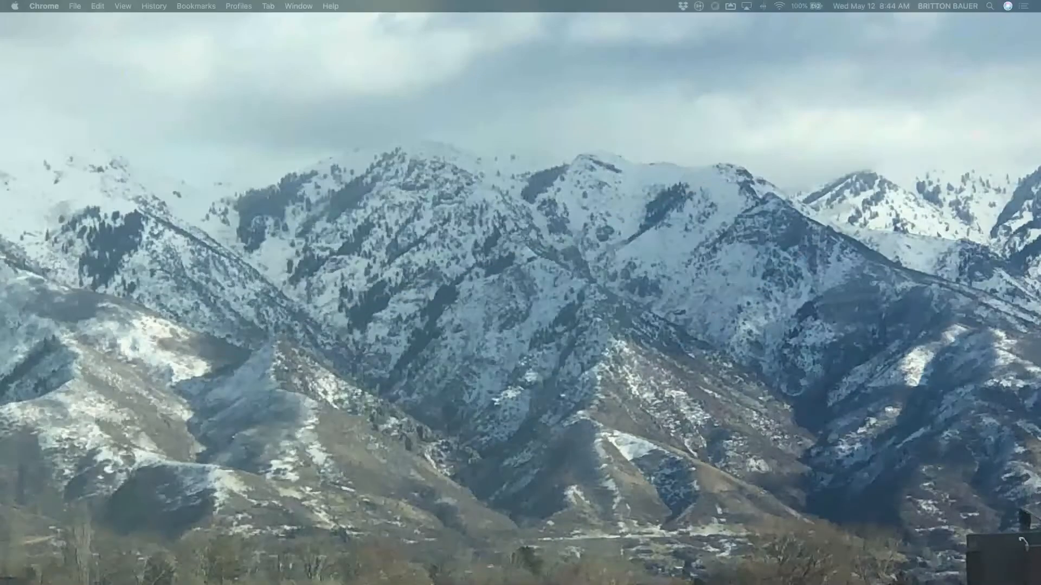
drag(0, 21, 370, 90)
click(117, 167)
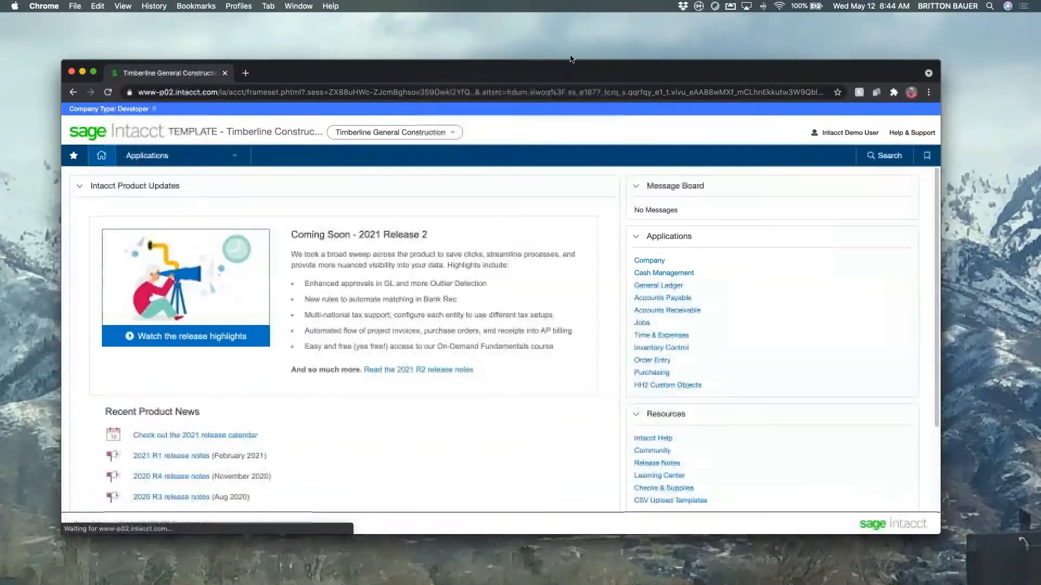
drag(899, 102, 1037, 16)
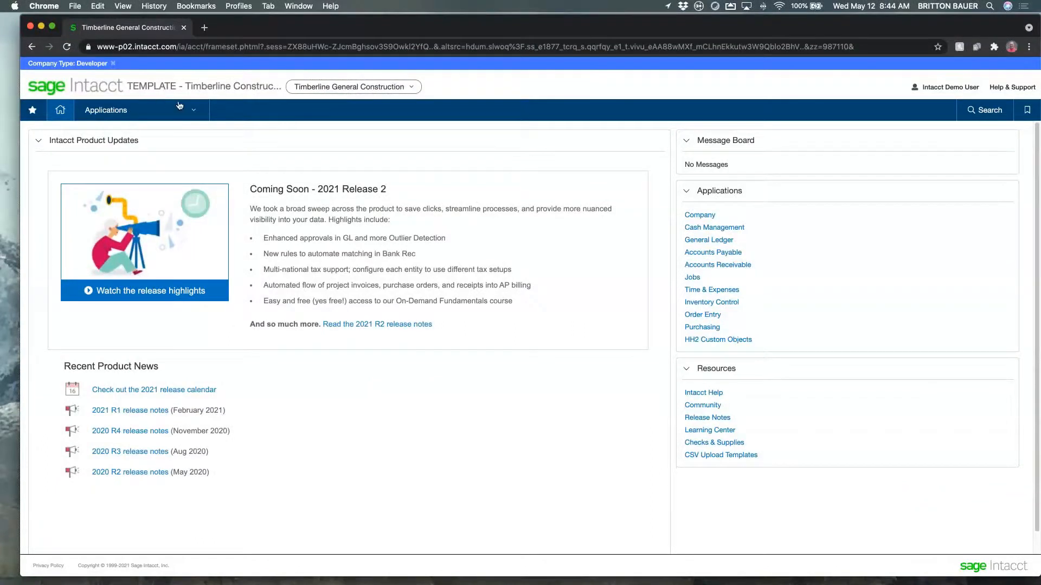
Step: Open the Bills list of the Accounts Payable application
click(193, 112)
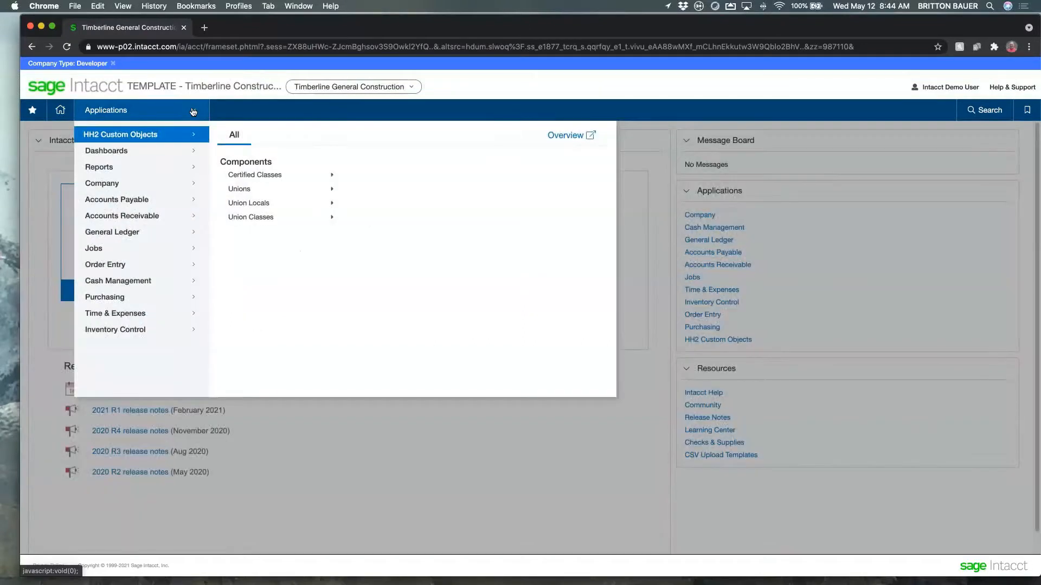
click(135, 201)
click(239, 187)
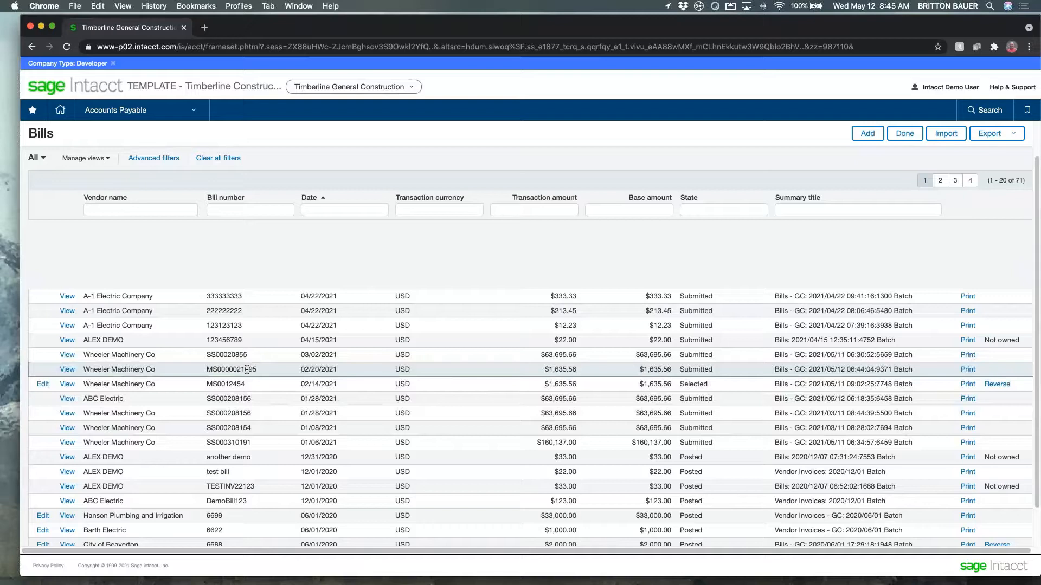
Step: View the Wheeler Machinery Co bill dated 02/20/2021 and check its header details and entry coding
click(65, 373)
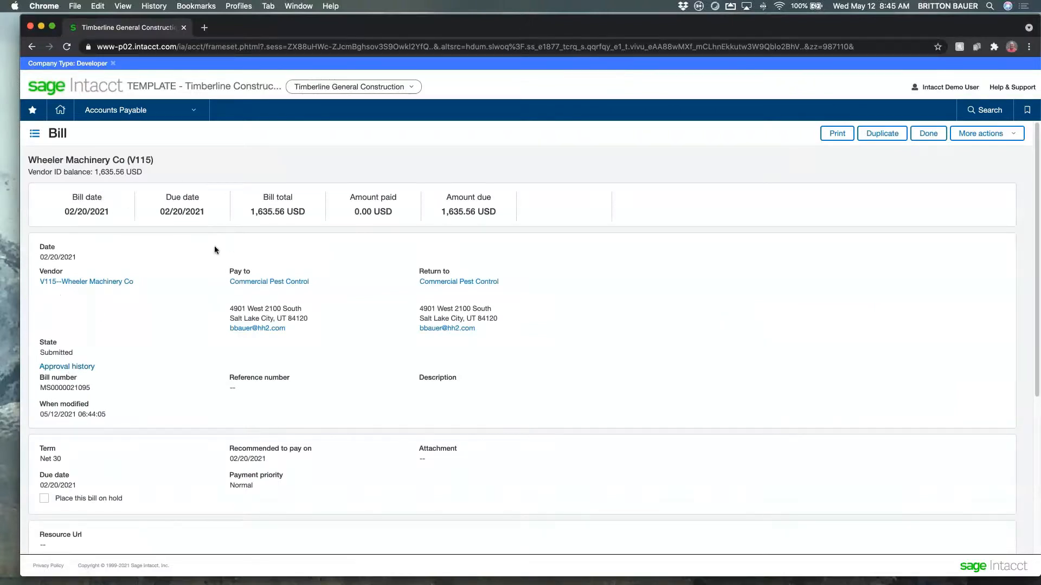
scroll(262, 261, down, 5)
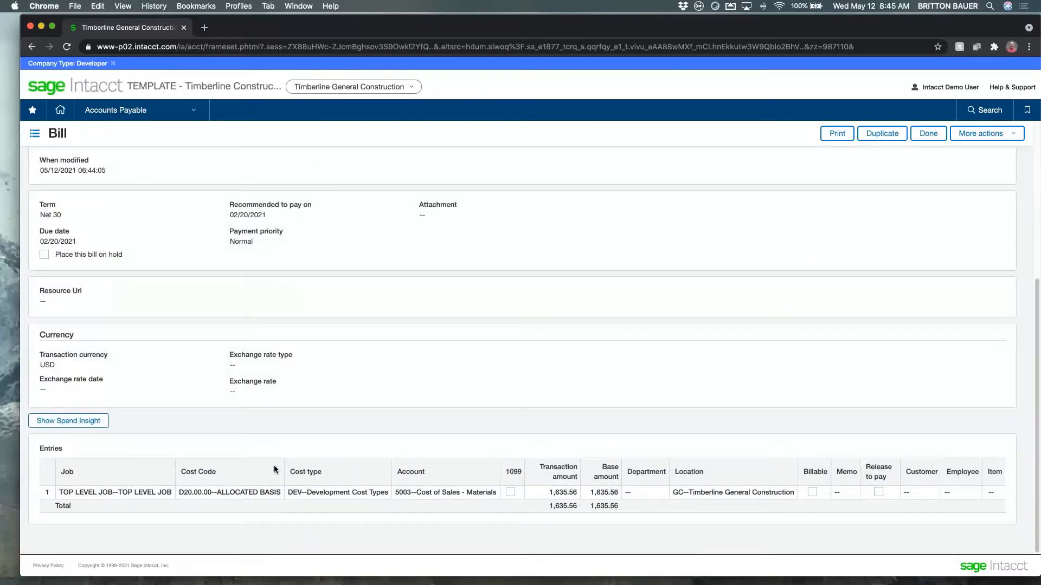
scroll(274, 471, up, 5)
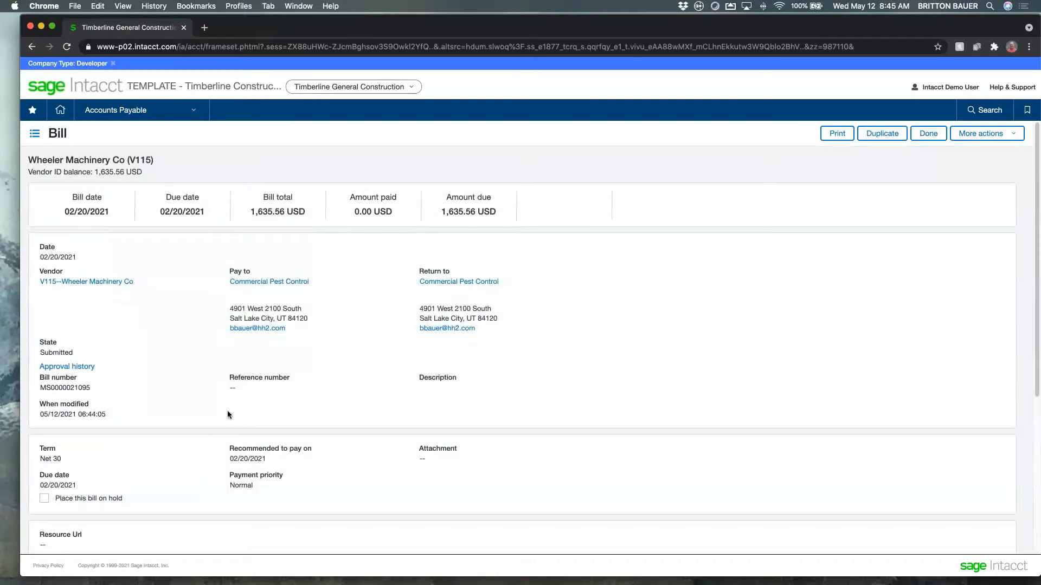